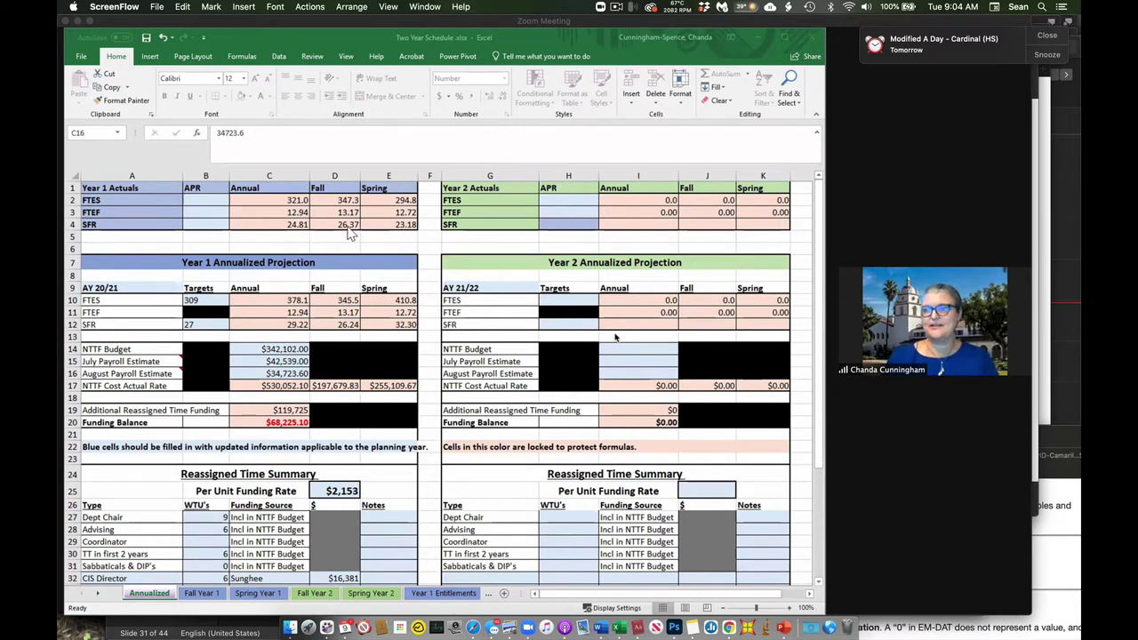
# Point out the Year 1 APR FTES, FTEF and SFR entries and the FTES 309 and SFR 27 targets.
pyautogui.click(188, 205)
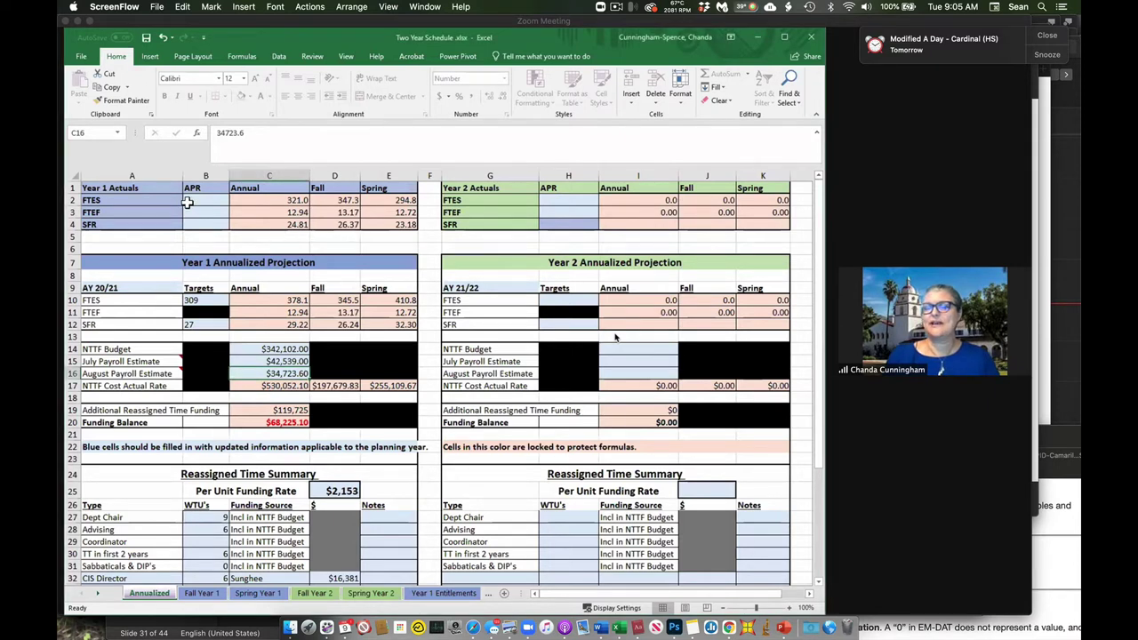
pyautogui.click(187, 203)
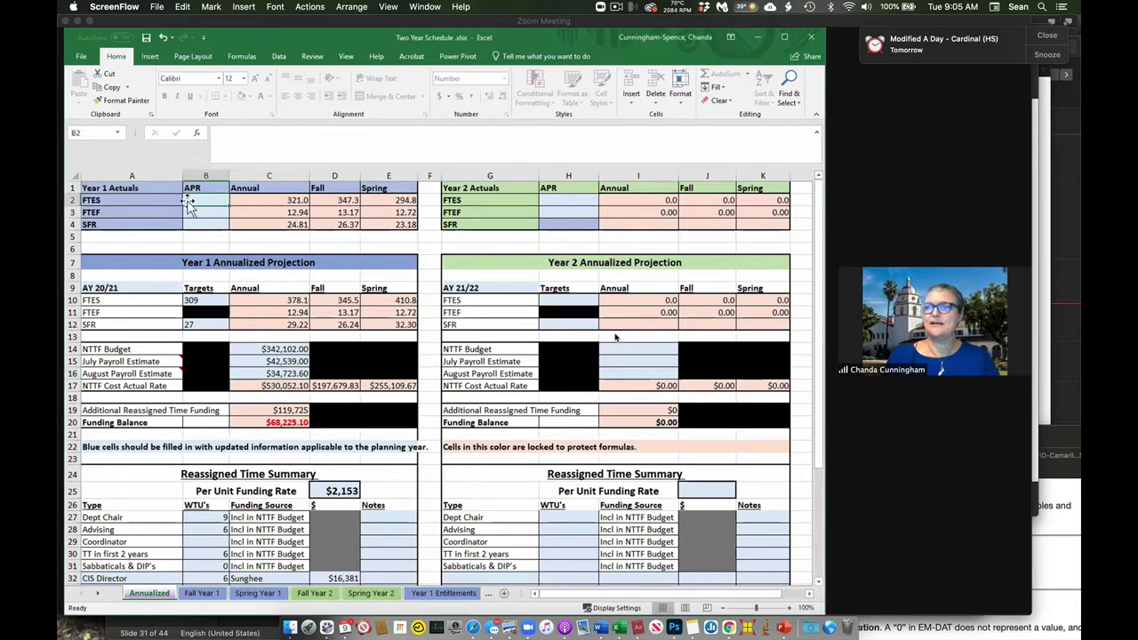
pyautogui.click(189, 215)
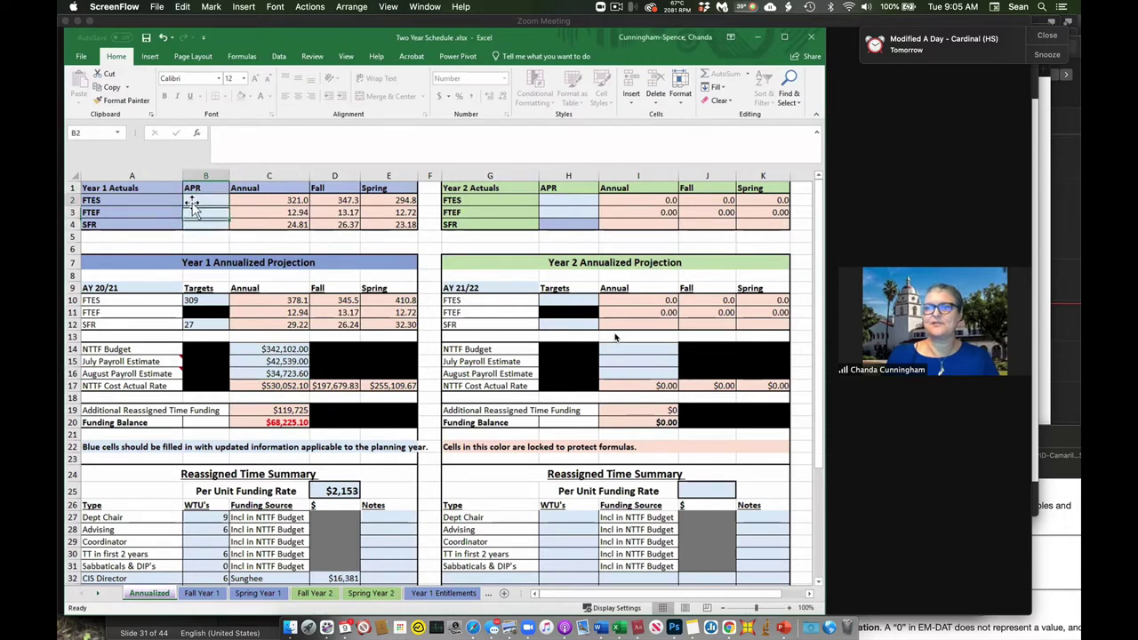
pyautogui.click(194, 223)
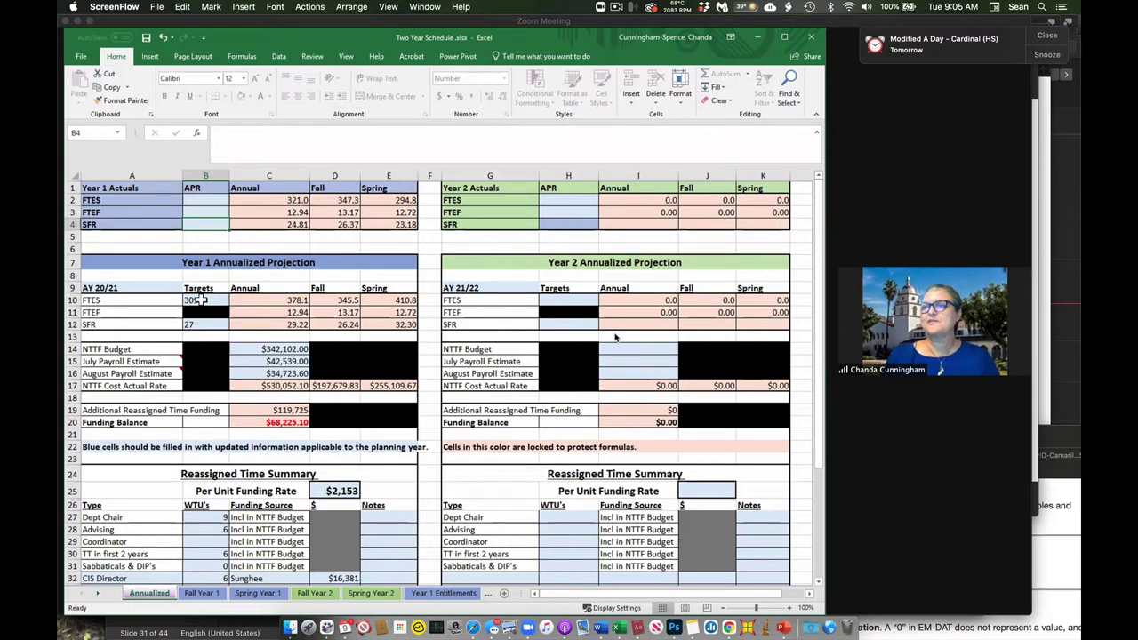
pyautogui.click(200, 301)
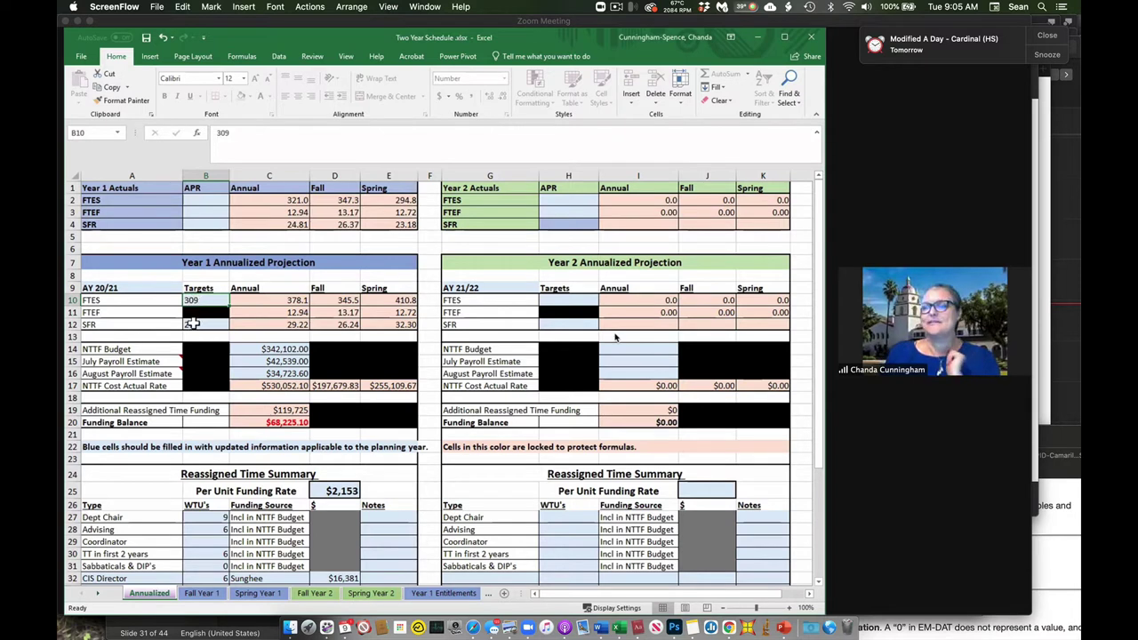
pyautogui.click(196, 326)
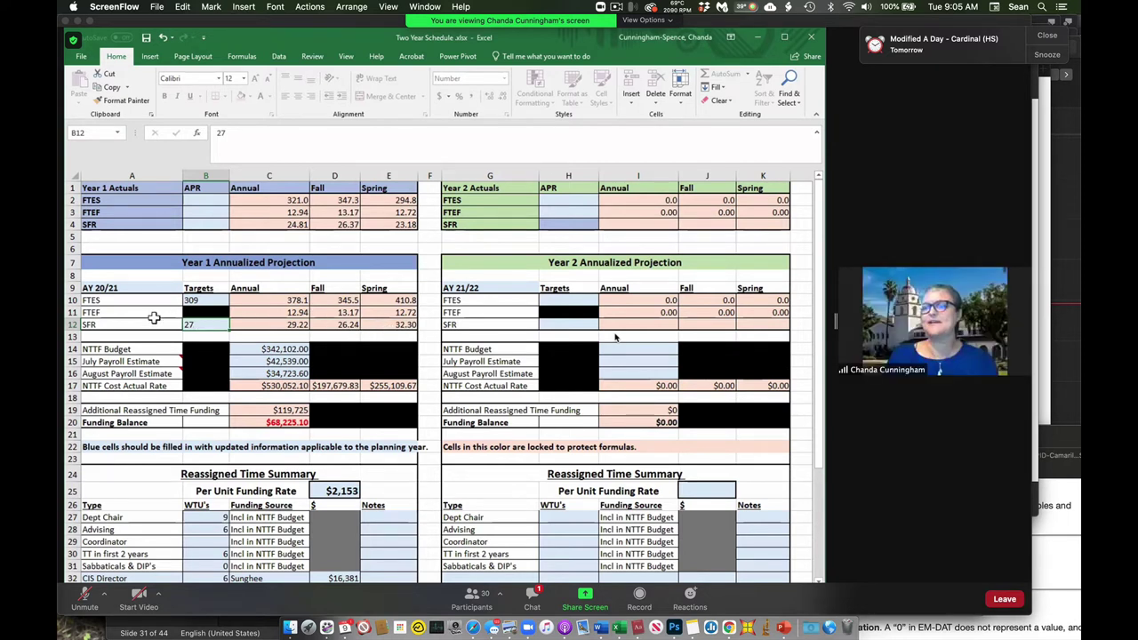
# Dismiss the calendar reminder and show the NTTF Budget and August Payroll Estimate values.
pyautogui.click(1049, 37)
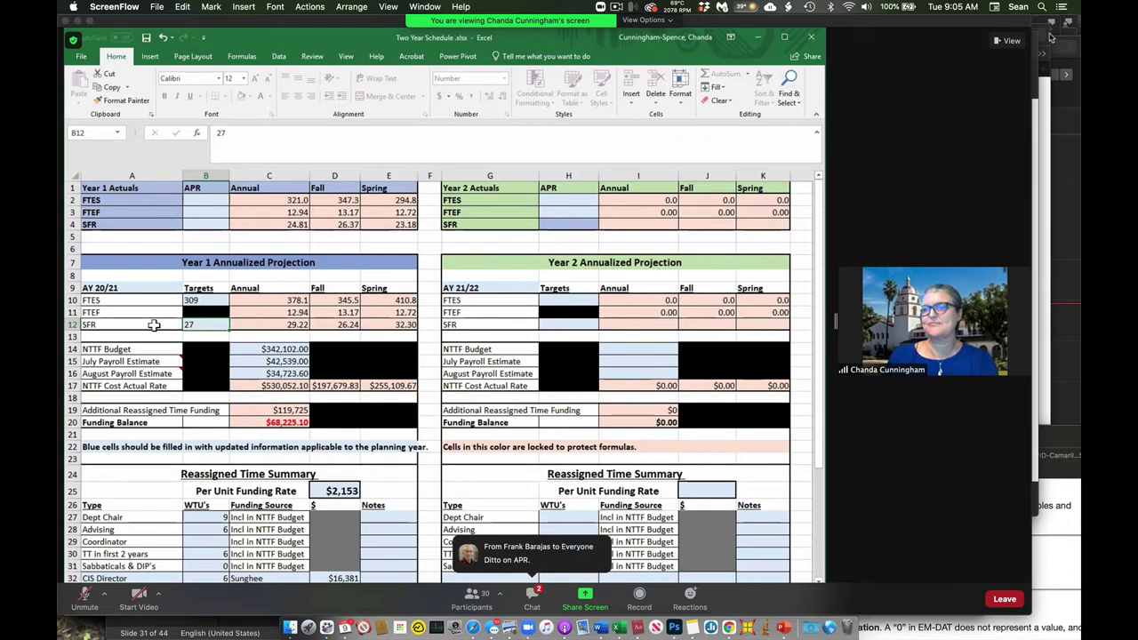
pyautogui.click(263, 349)
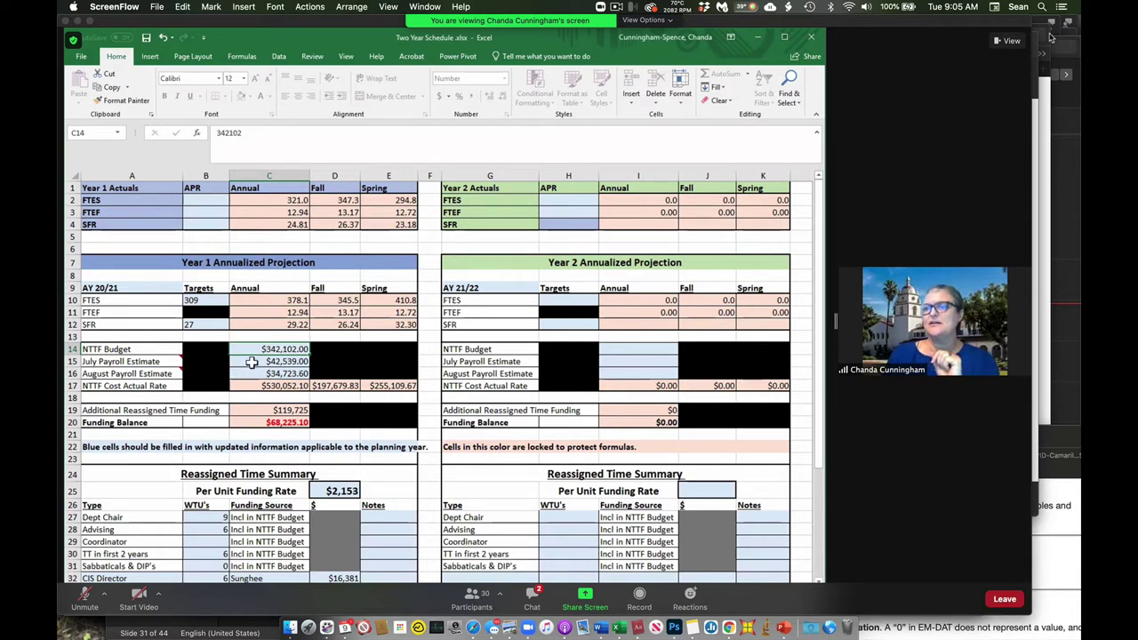
pyautogui.press('Down')
pyautogui.press('Down')
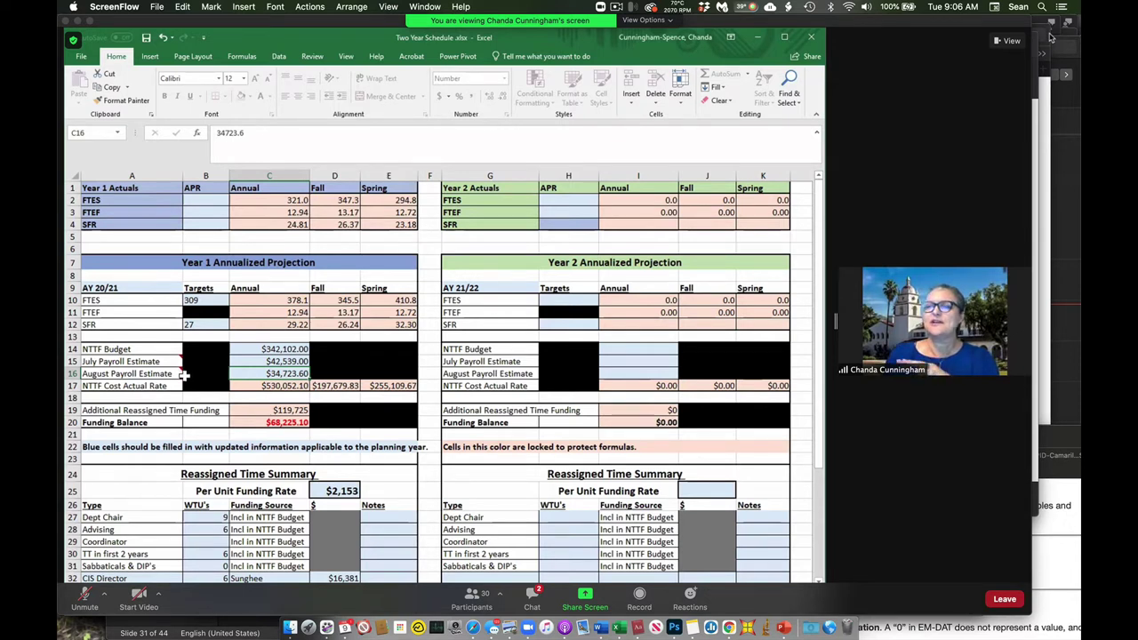
pyautogui.moveTo(164, 375)
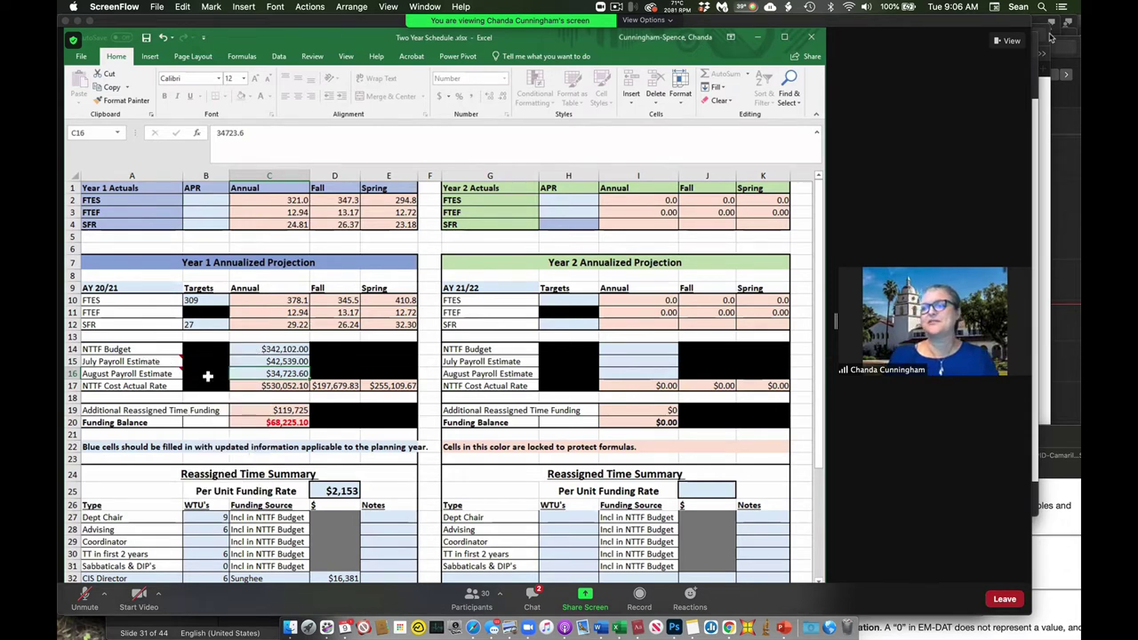
# Show the per-unit funding rate and the Dept Chair to Sabbaticals WTUs, and select the externally funded types.
pyautogui.scroll(-3, 348, 411)
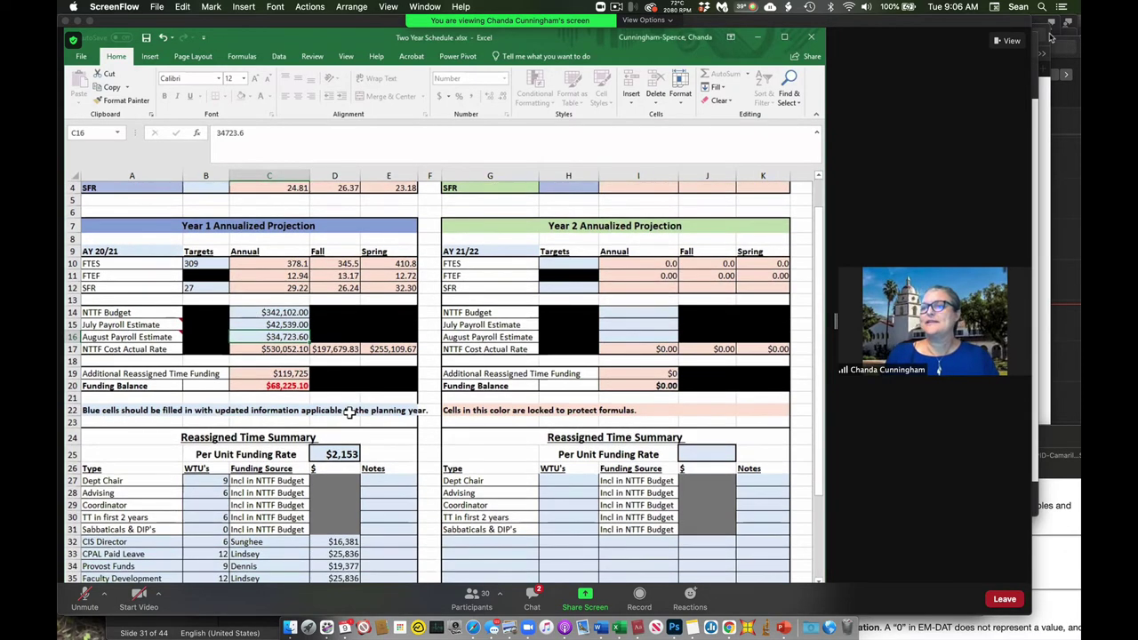
pyautogui.scroll(-1, 349, 411)
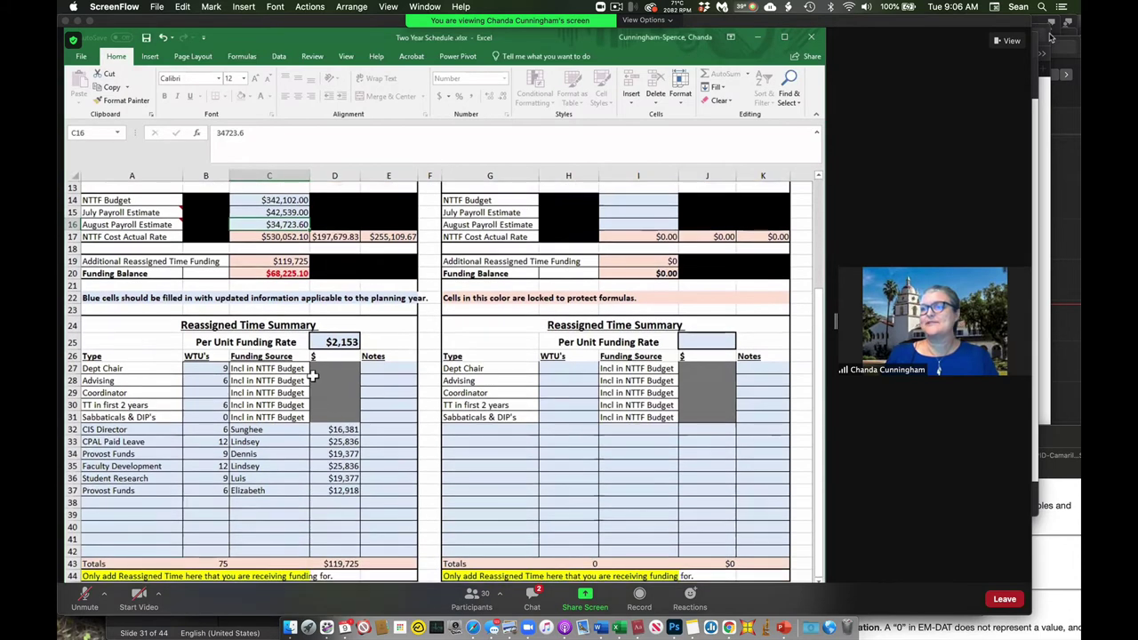
pyautogui.click(329, 343)
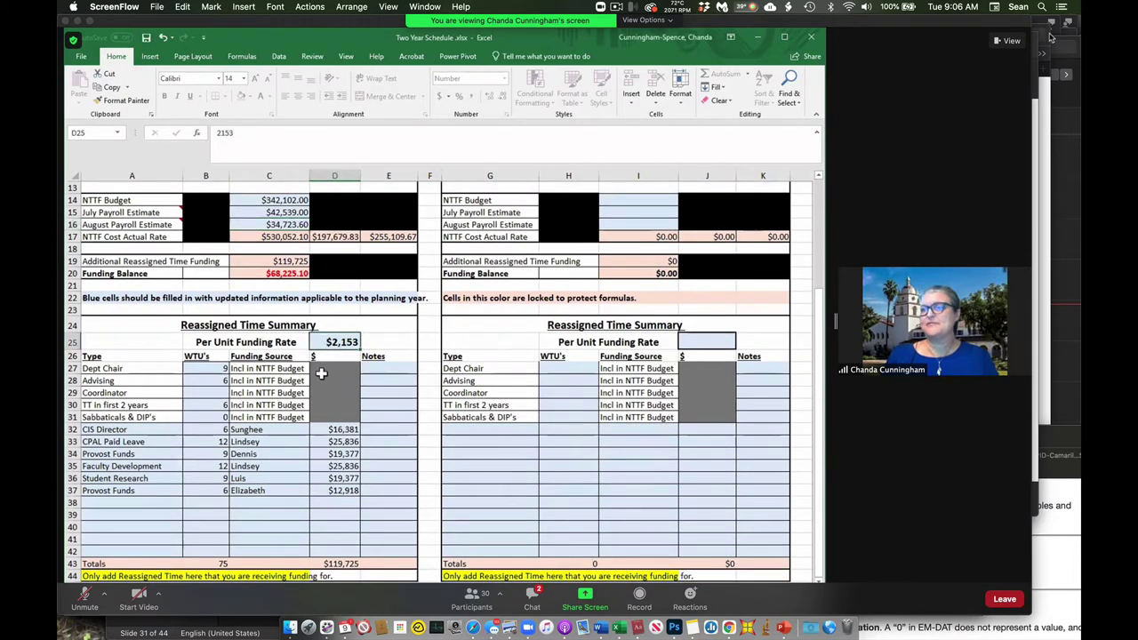
pyautogui.click(215, 368)
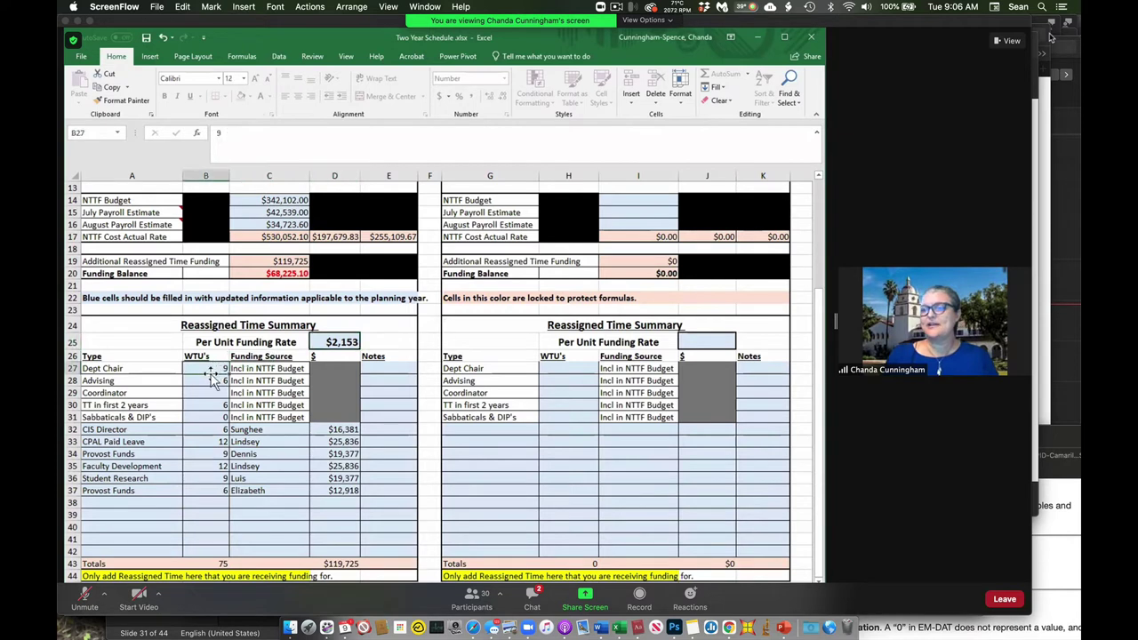
pyautogui.click(208, 379)
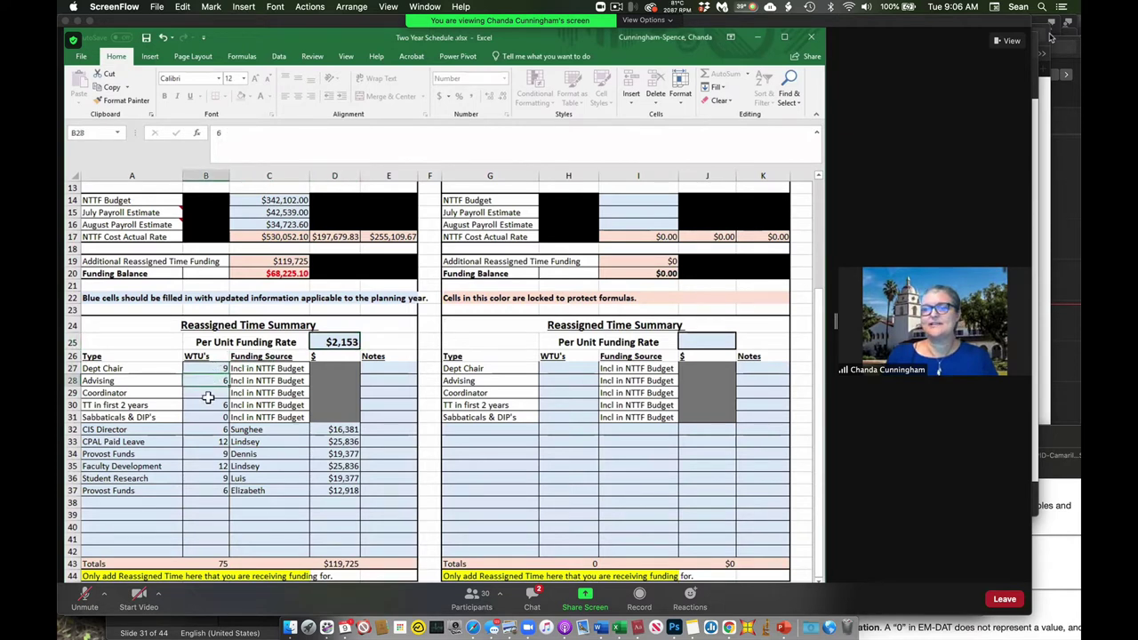
pyautogui.click(201, 392)
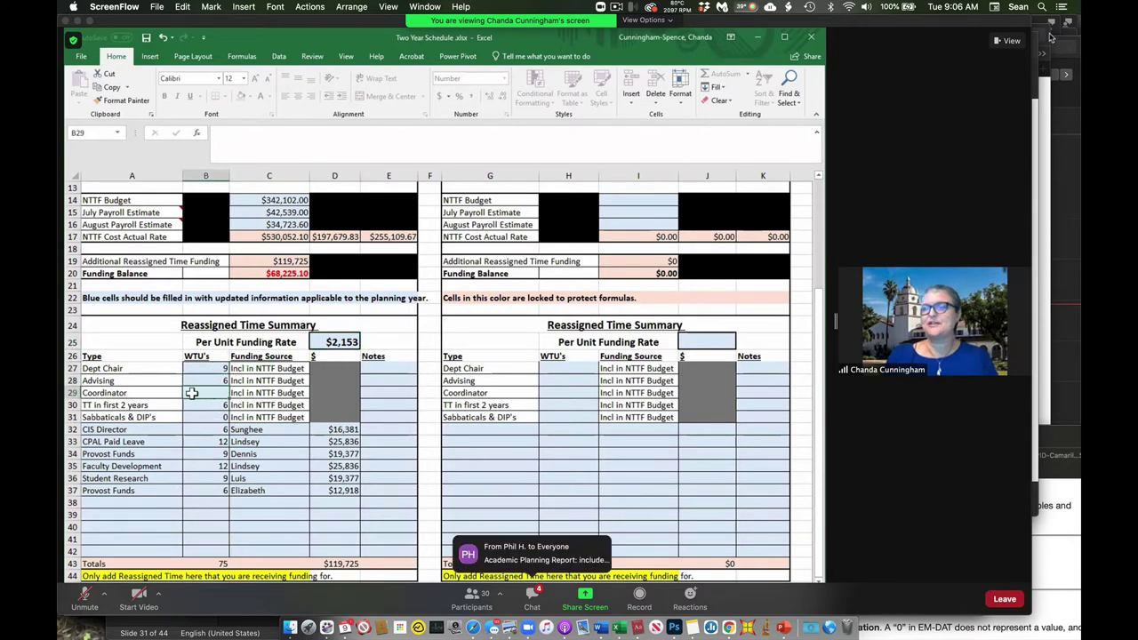
pyautogui.click(190, 405)
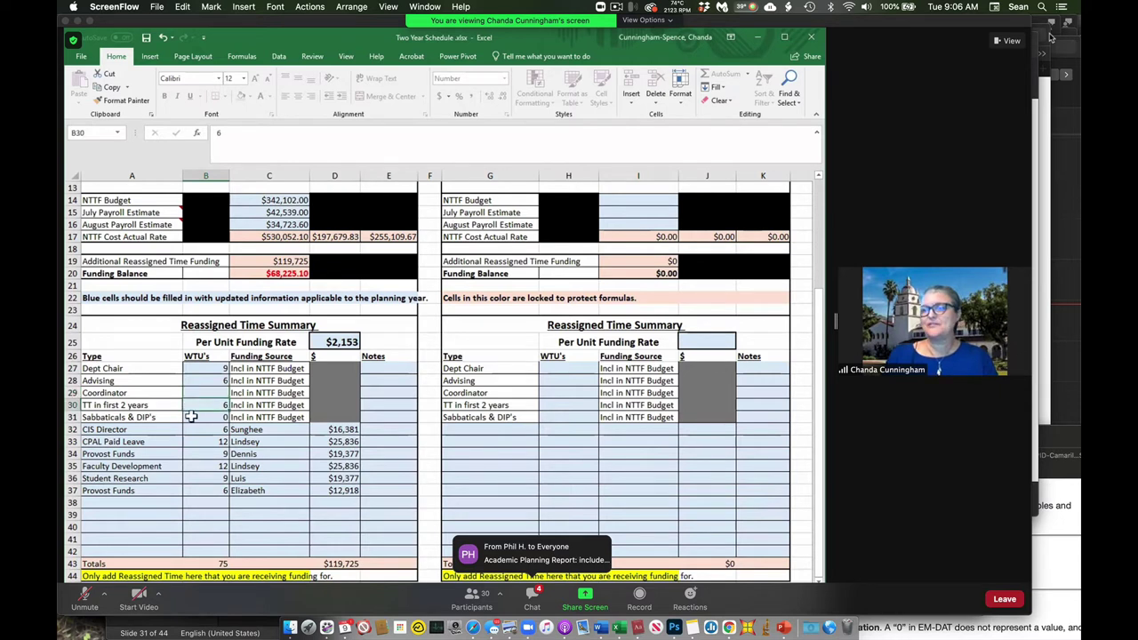
pyautogui.click(191, 416)
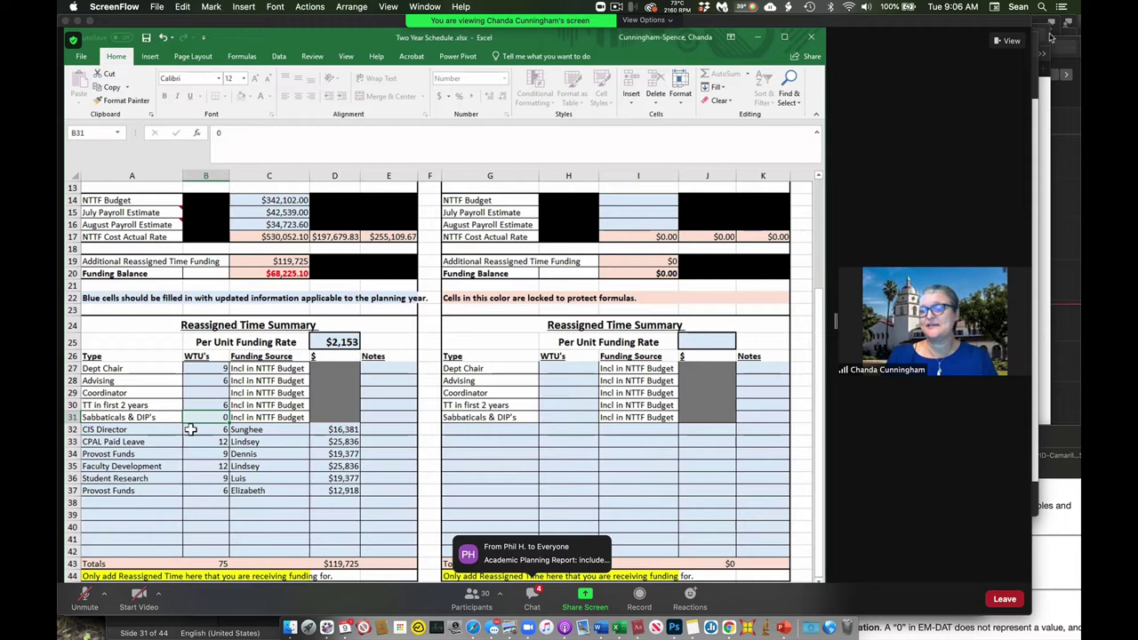
pyautogui.moveTo(160, 428); pyautogui.dragTo(156, 489)
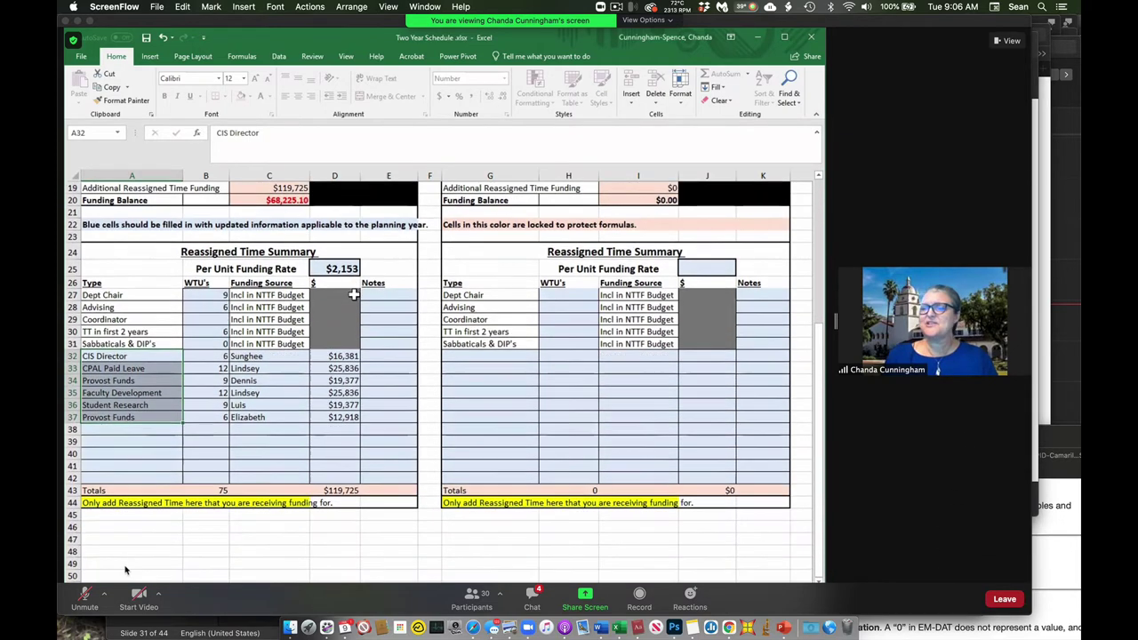
# Unmute the meeting microphone briefly, then mute it again.
pyautogui.click(85, 595)
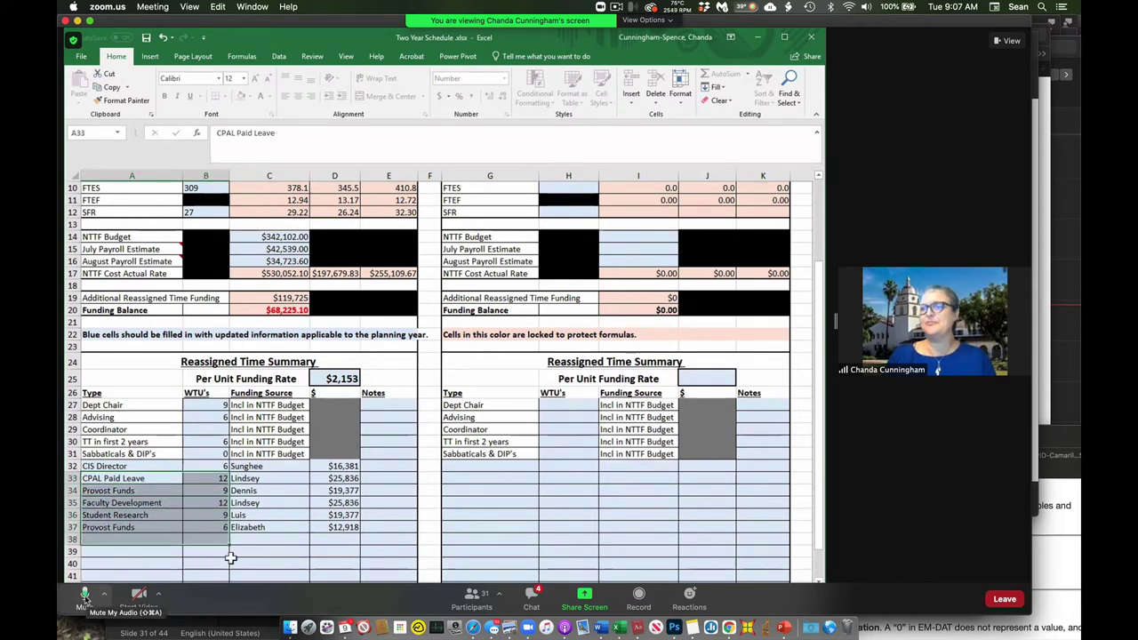
pyautogui.click(84, 599)
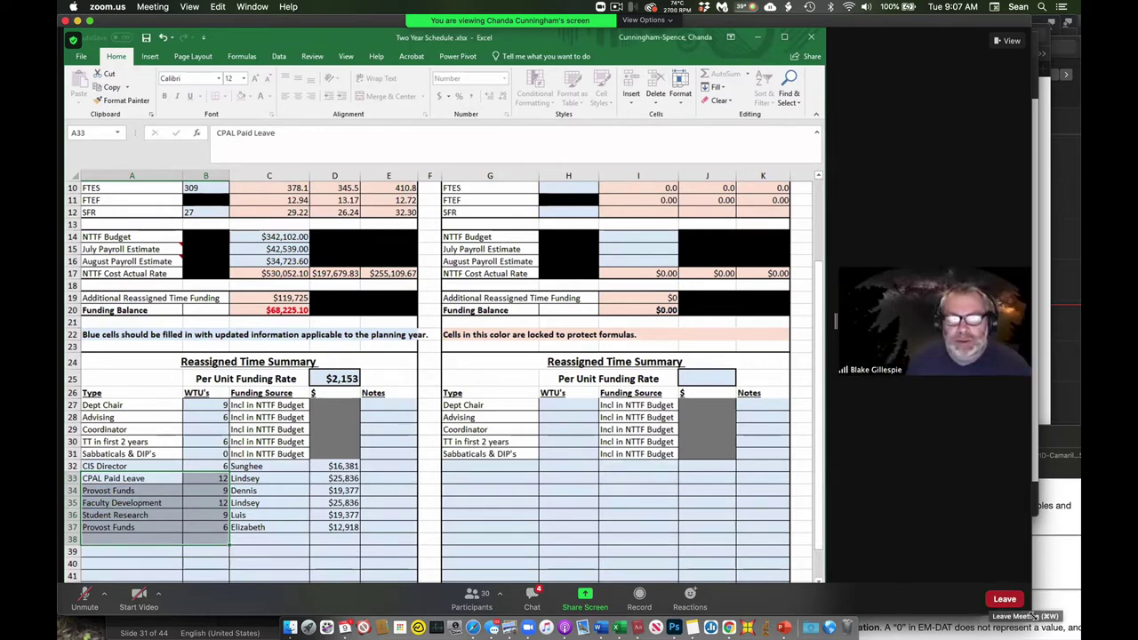
# Widen the meeting window, point to a funding source entry, scroll back to row 1, and unmute.
pyautogui.moveTo(1029, 607); pyautogui.dragTo(1079, 609)
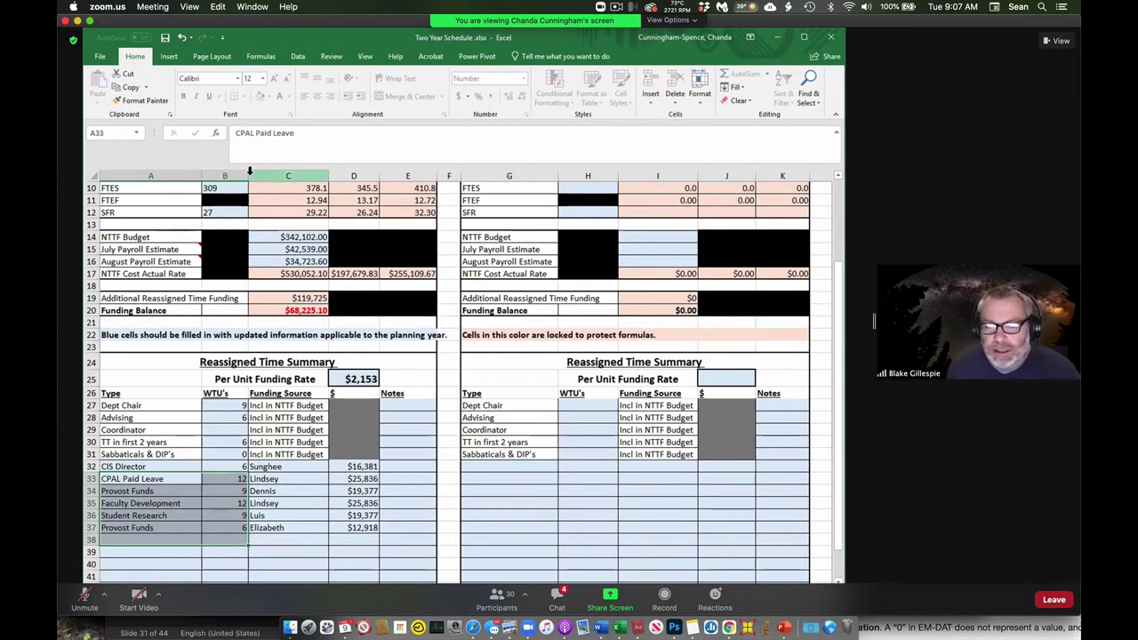
pyautogui.click(258, 465)
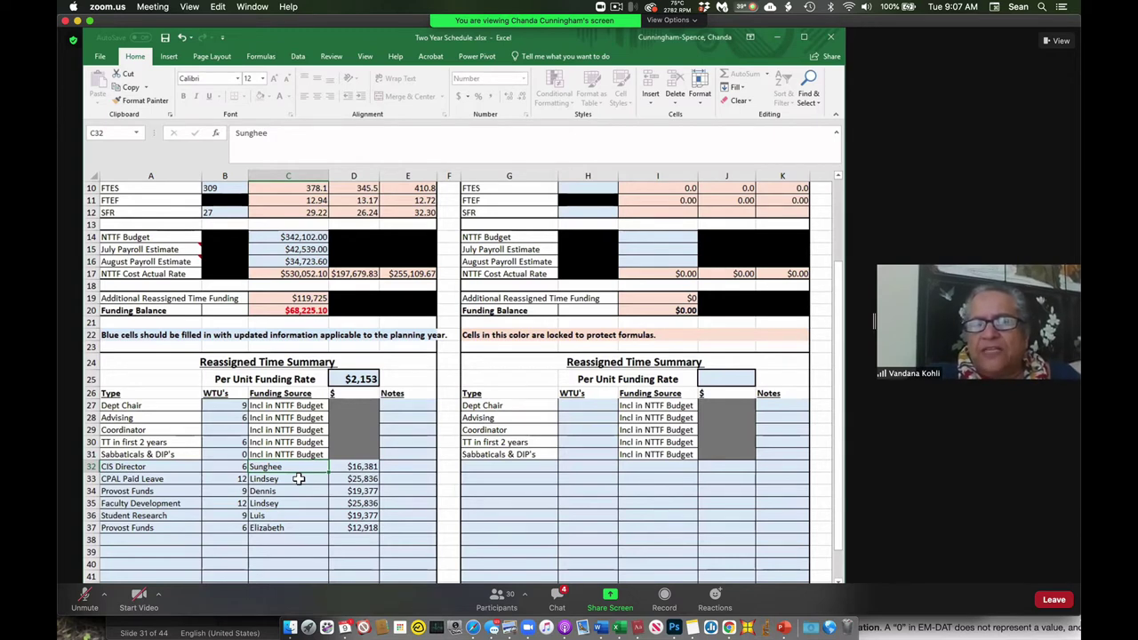
pyautogui.scroll(3, 298, 479)
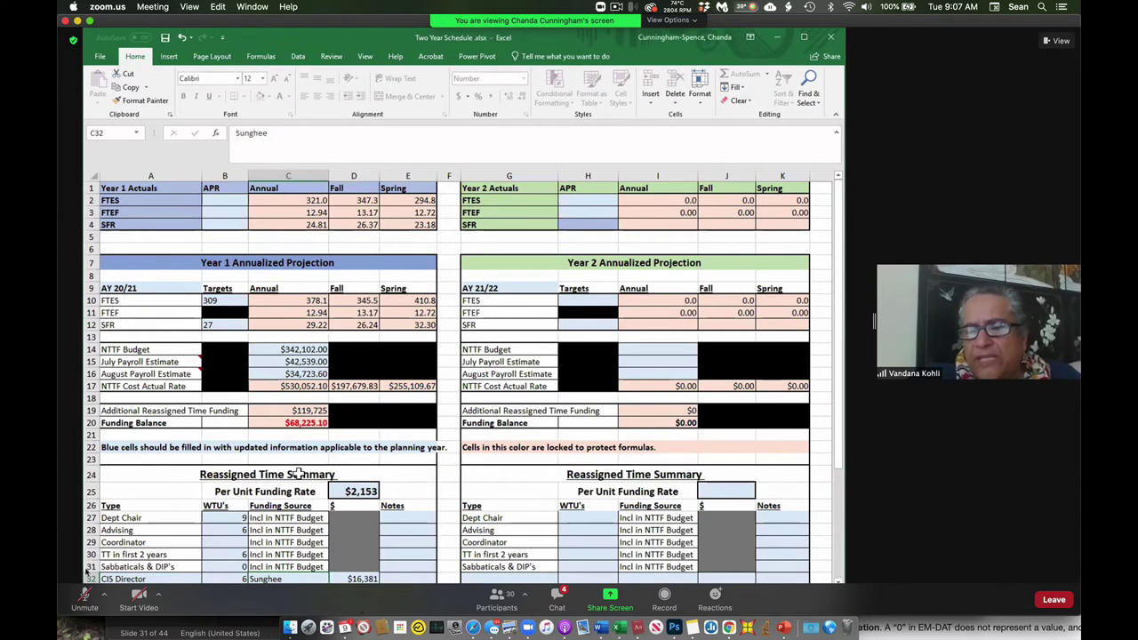
pyautogui.click(84, 597)
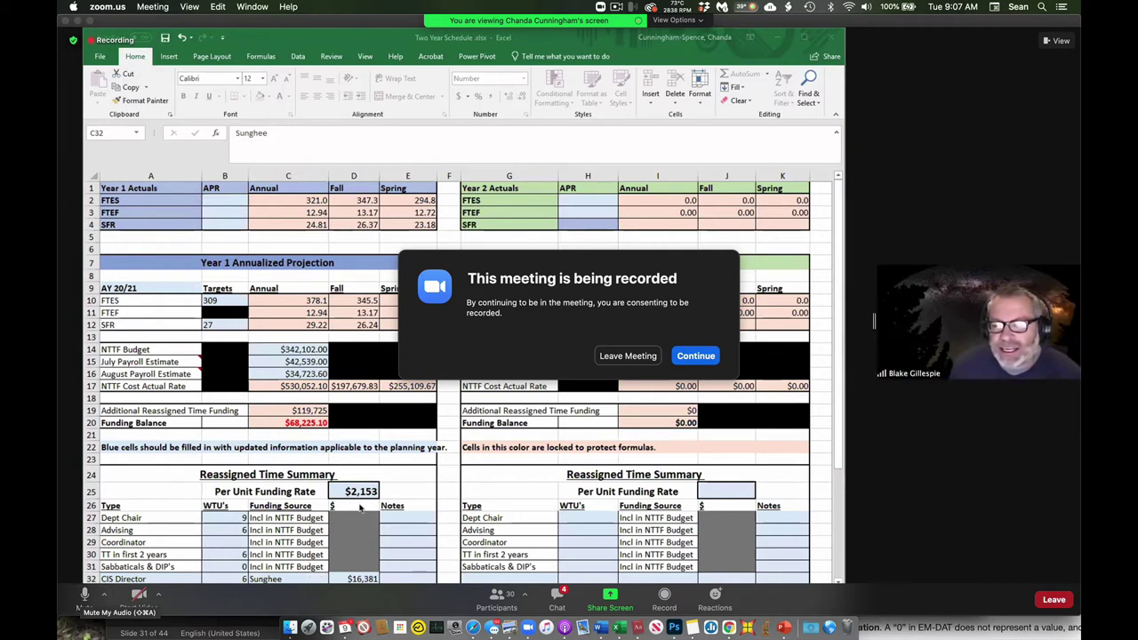
# Mute the microphone with Shift+Cmd+A and accept the meeting-recording notice with Continue.
pyautogui.press('super+shift+a')
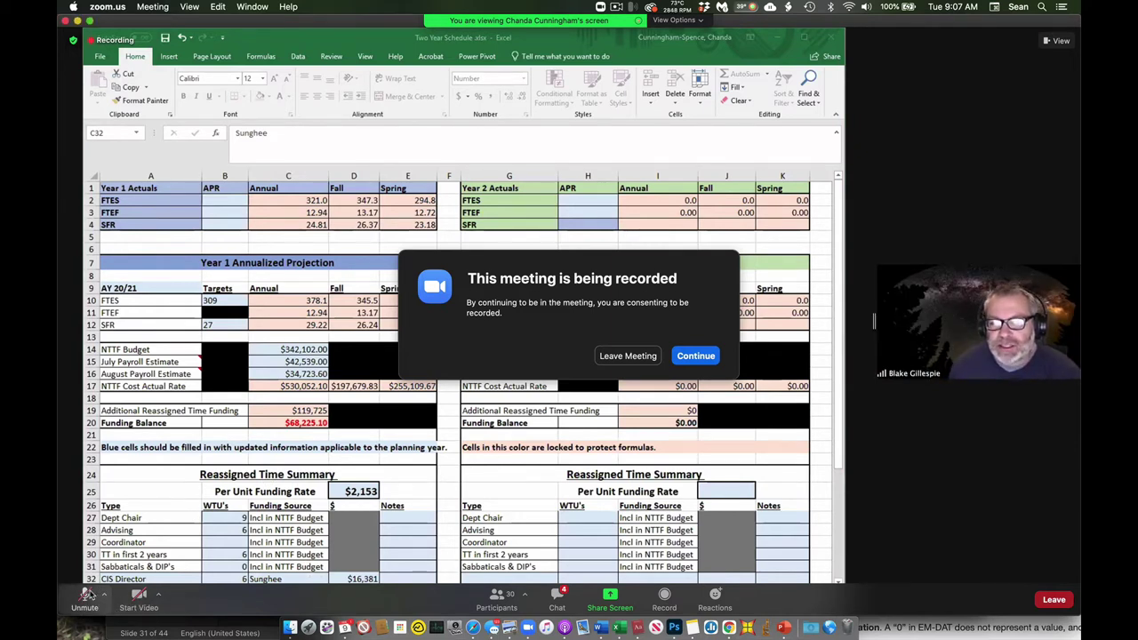
pyautogui.click(695, 357)
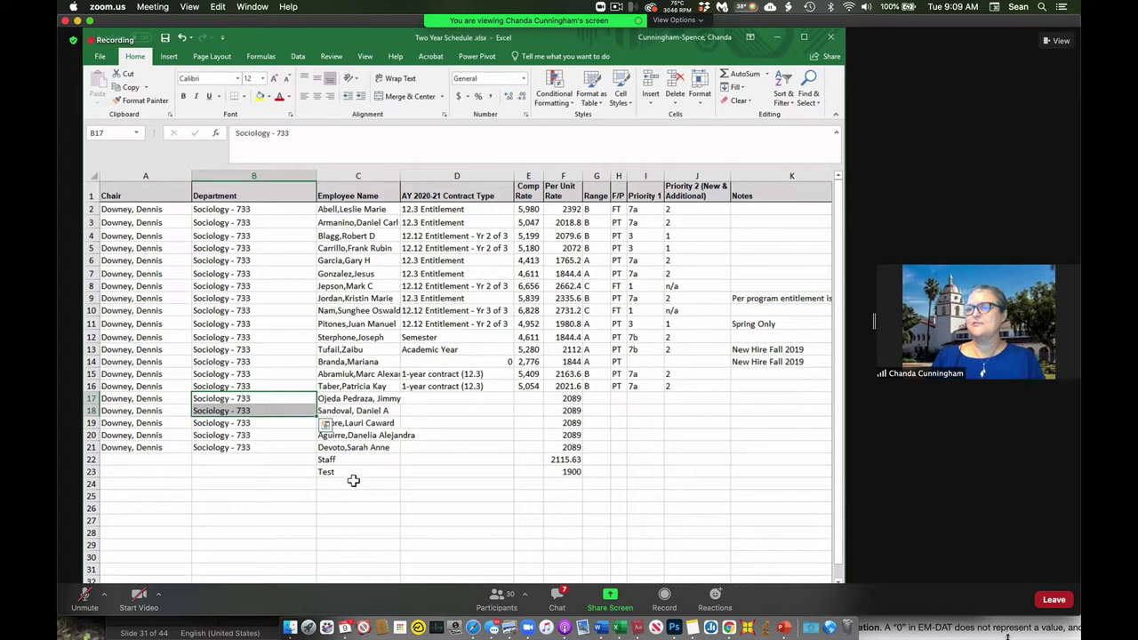
# Clear the Department cell selection on the roster sheet by selecting cell C24.
pyautogui.click(338, 482)
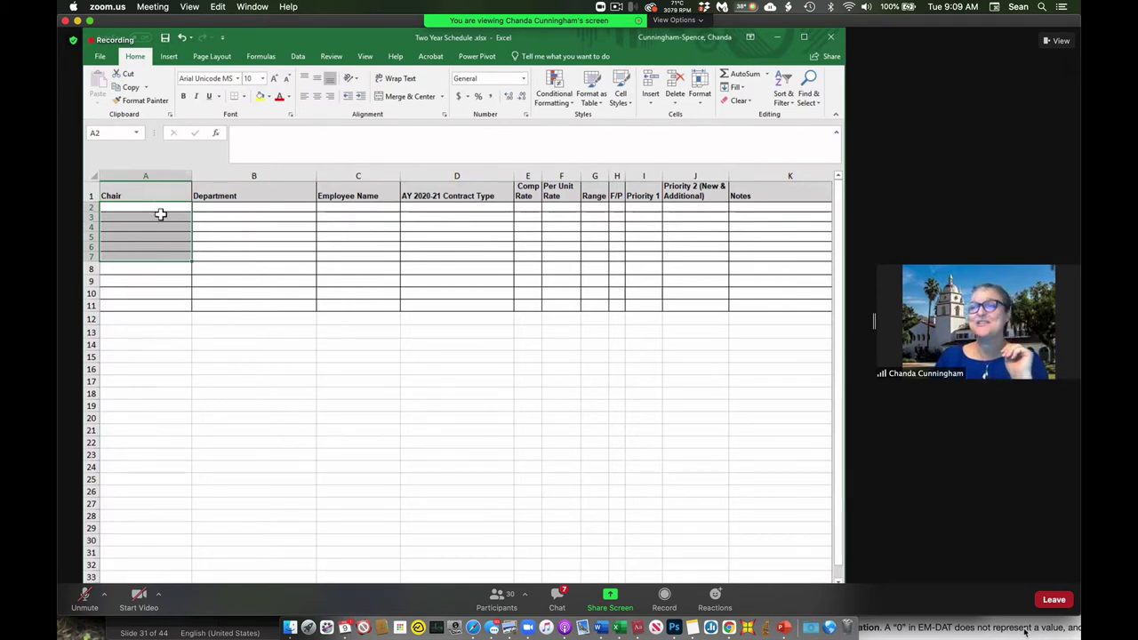
# Collapse the A2:A7 selection to the first Chair cell, A2.
pyautogui.click(161, 208)
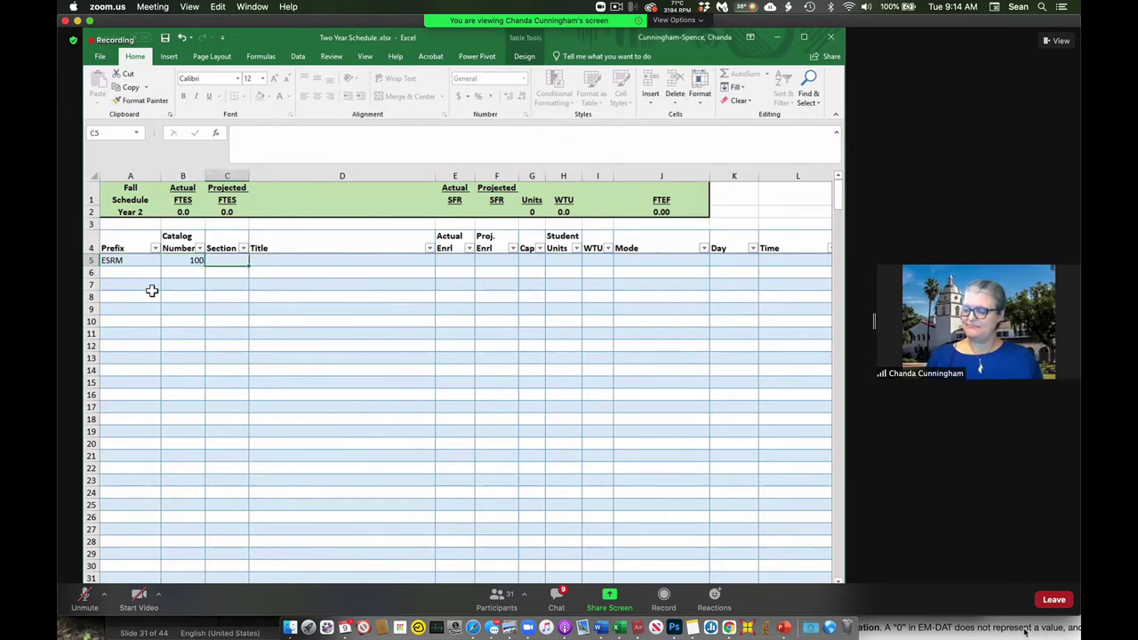
# Enter section 01, skip Title and actual enrollment, then enter 30, 40, 3 and 3 in F5:I5.
pyautogui.write('01')
pyautogui.press('Tab')
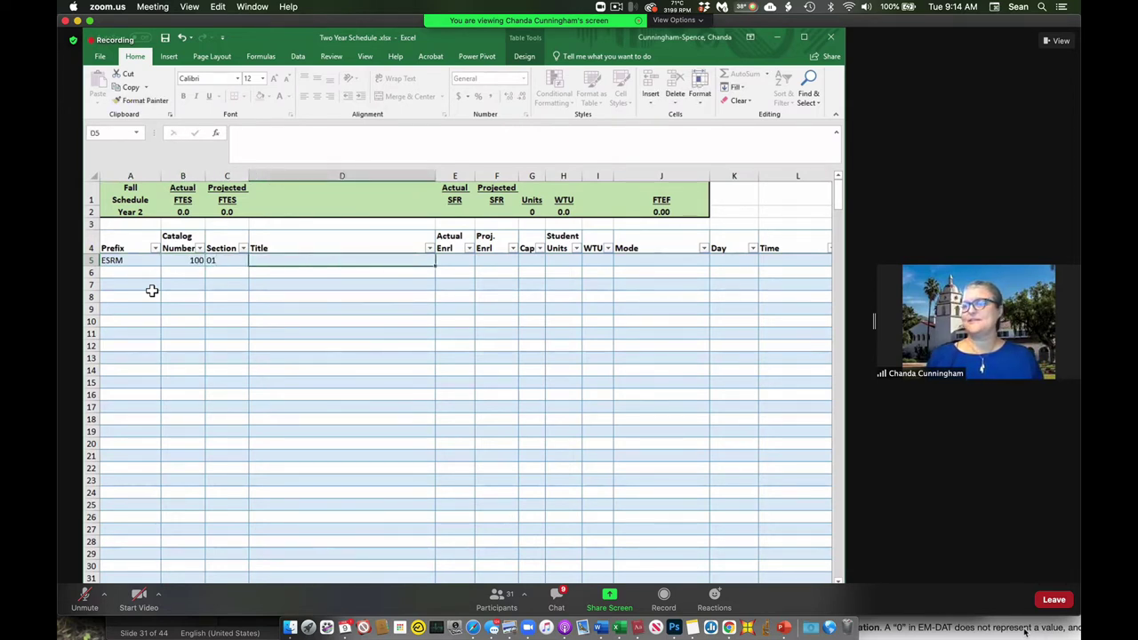
pyautogui.press('Tab')
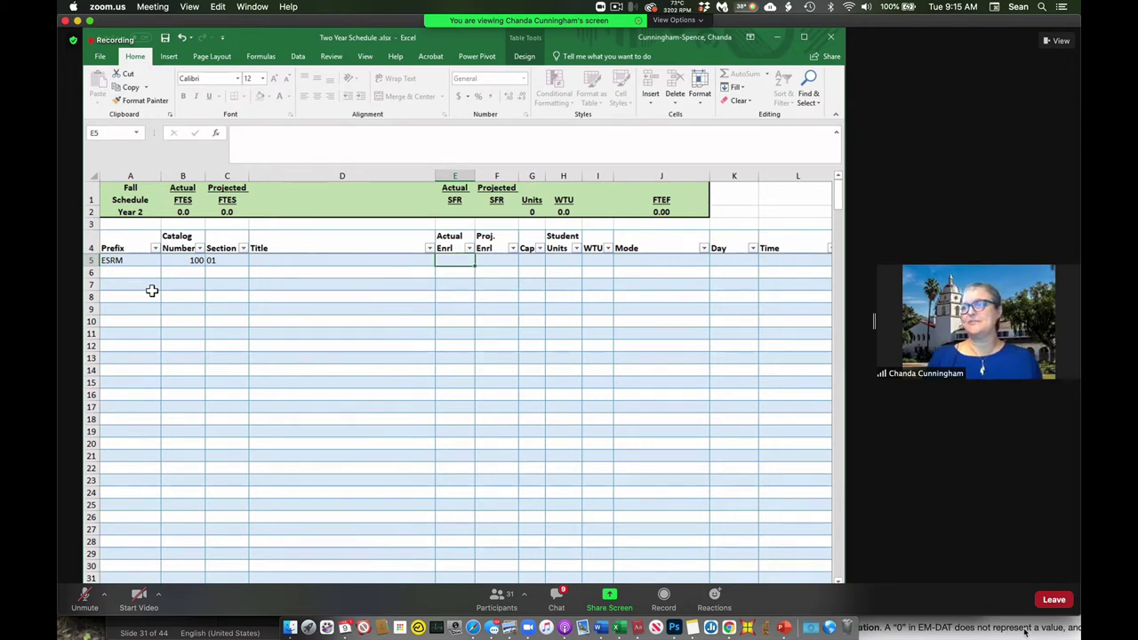
pyautogui.press('Tab')
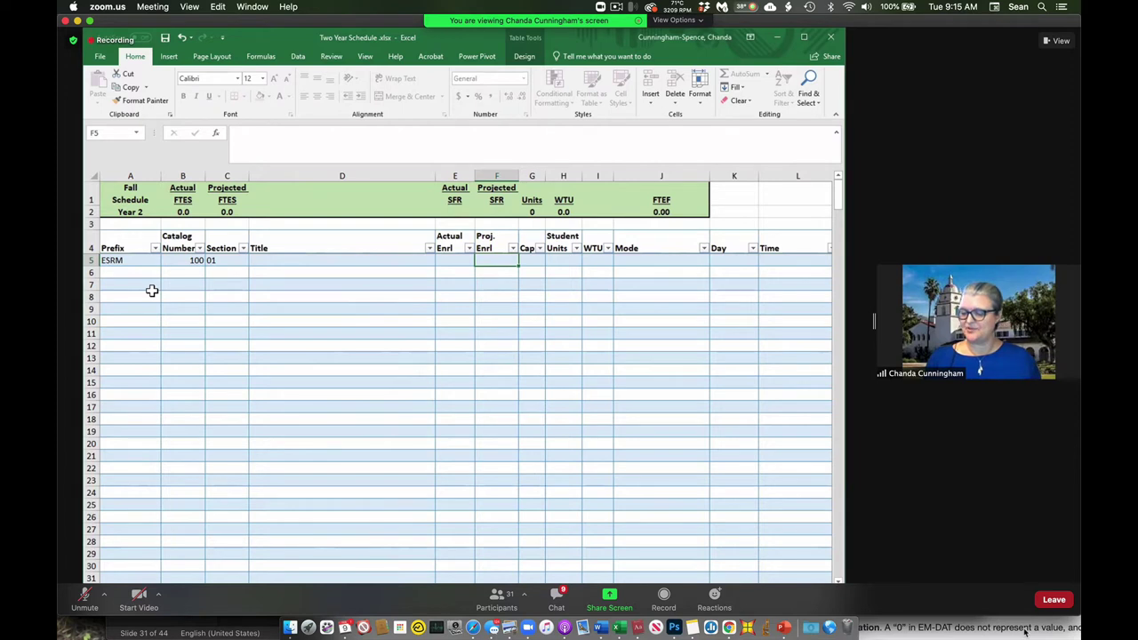
pyautogui.write('30')
pyautogui.press('Tab')
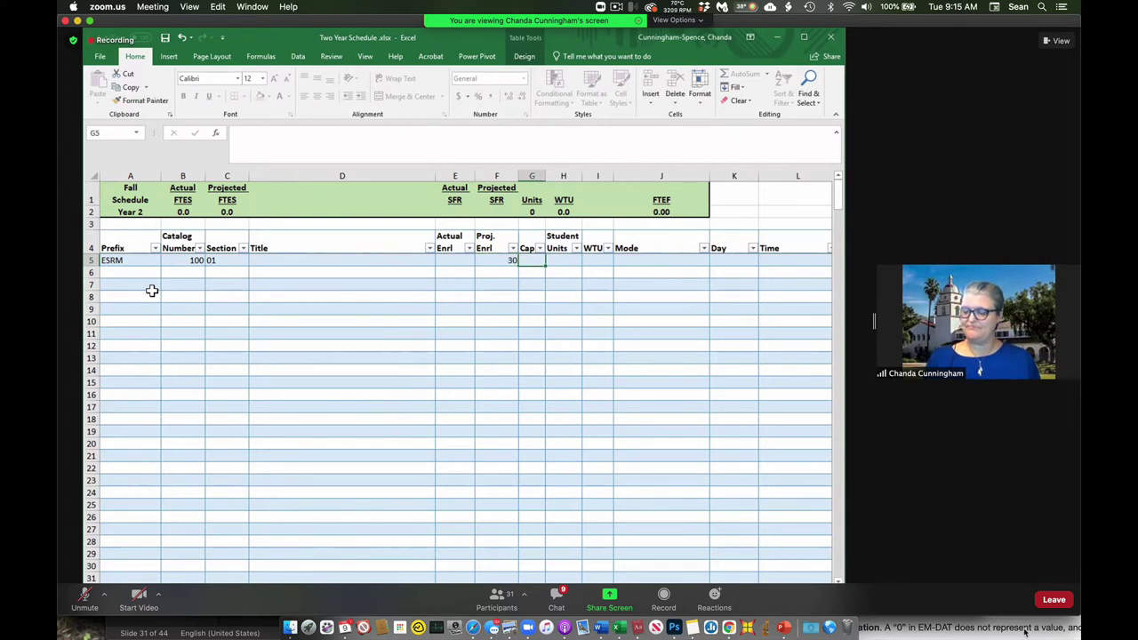
pyautogui.write('40')
pyautogui.press('Tab')
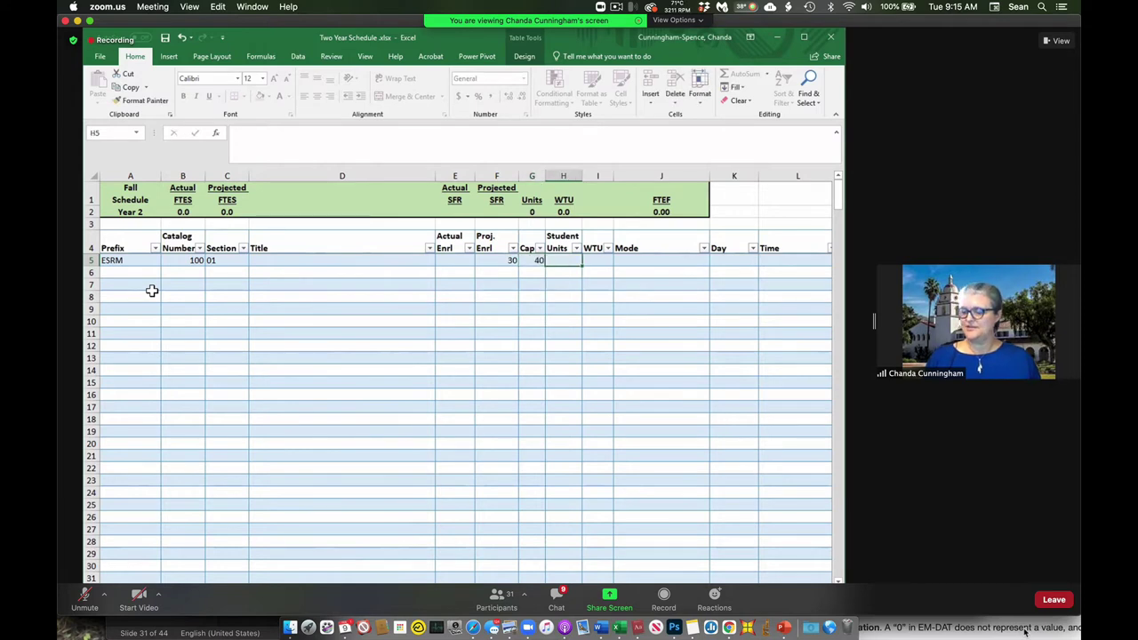
pyautogui.write('3')
pyautogui.press('Tab')
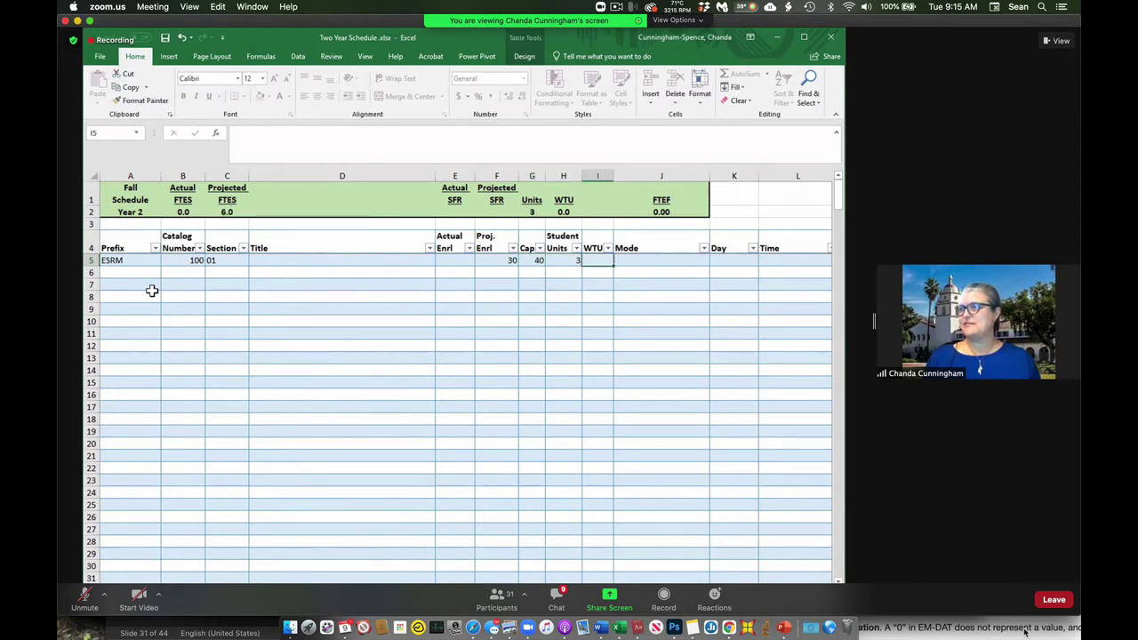
pyautogui.write('3')
pyautogui.press('Tab')
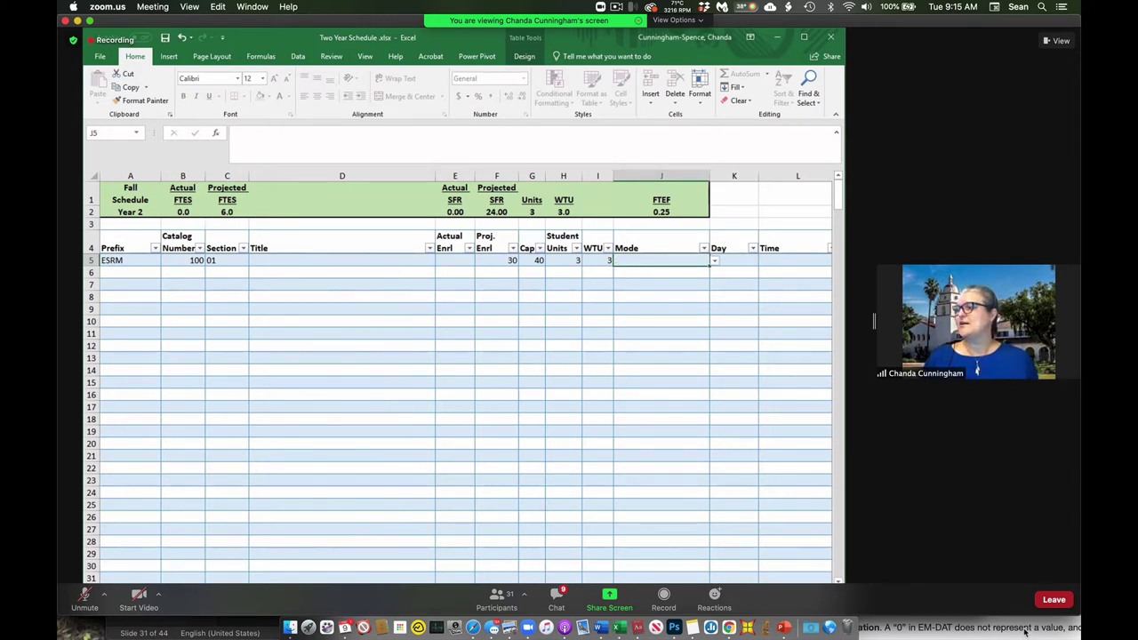
# Set the ESRM 100 delivery mode to 09 - Face to Face (F2F).
pyautogui.hscroll(3, 569, 277)
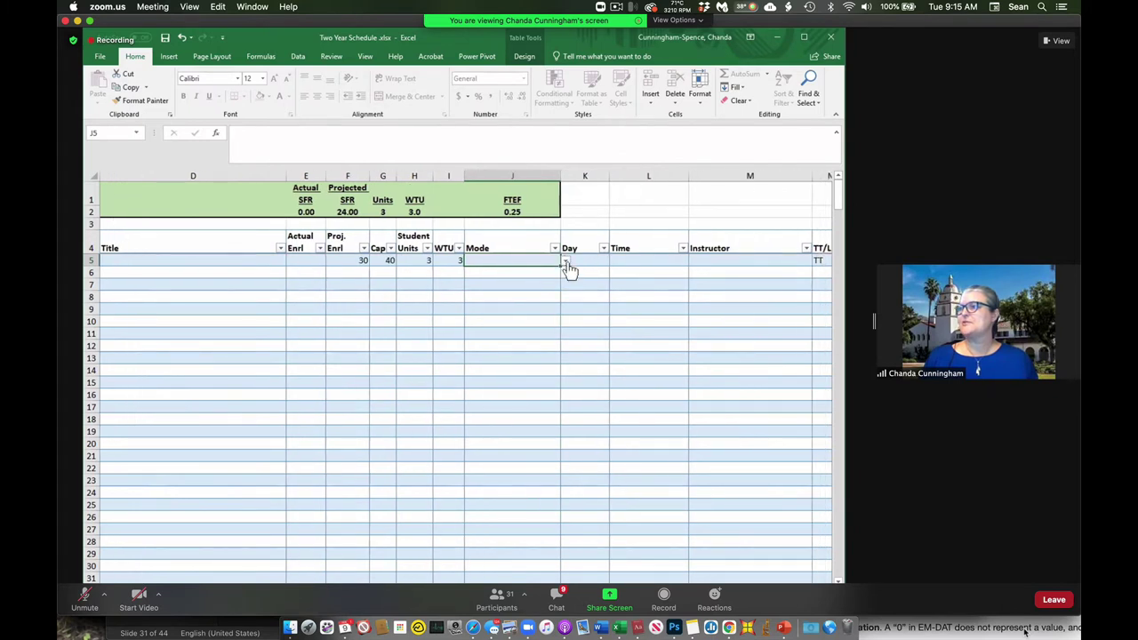
pyautogui.click(566, 263)
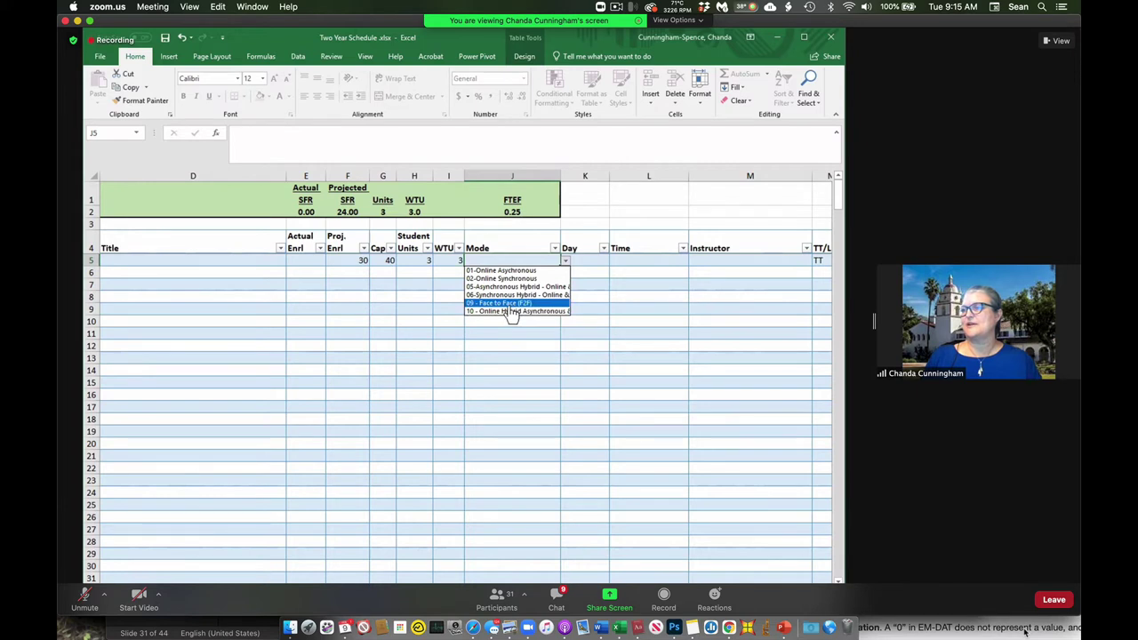
pyautogui.click(511, 304)
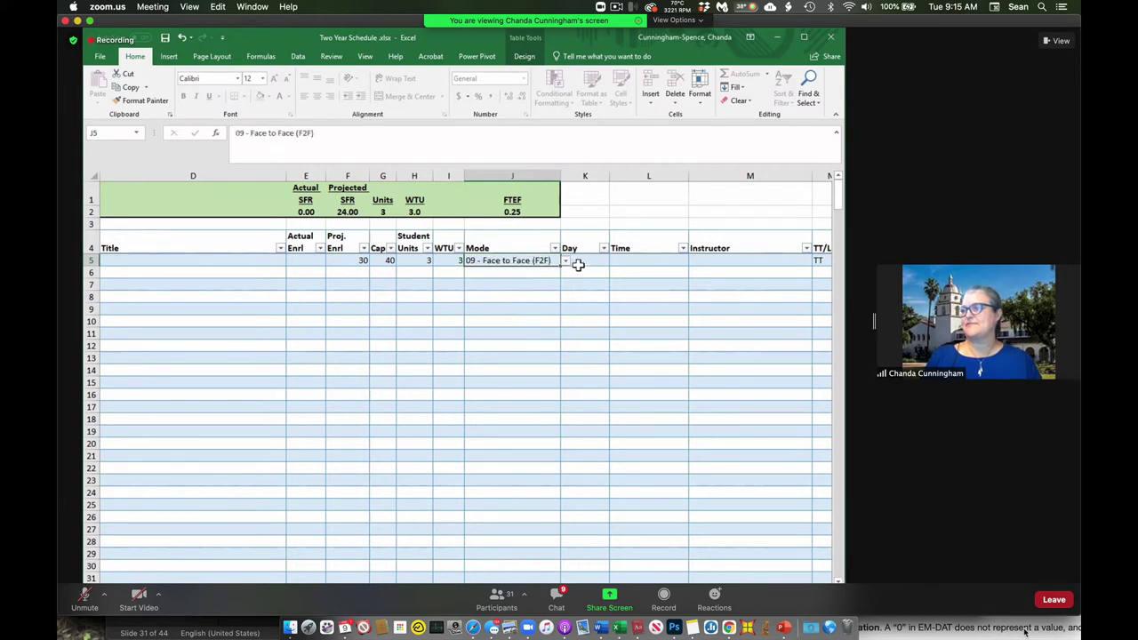
# Enter MW as the meeting days and 1:30-2:45pm as the meeting time.
pyautogui.click(582, 264)
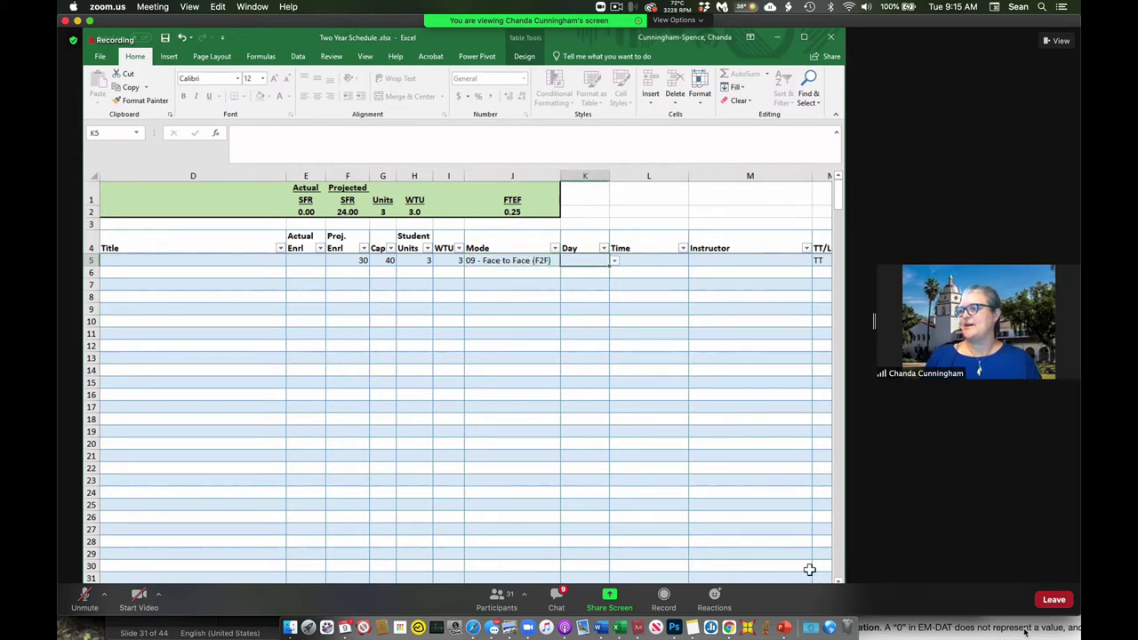
pyautogui.click(614, 263)
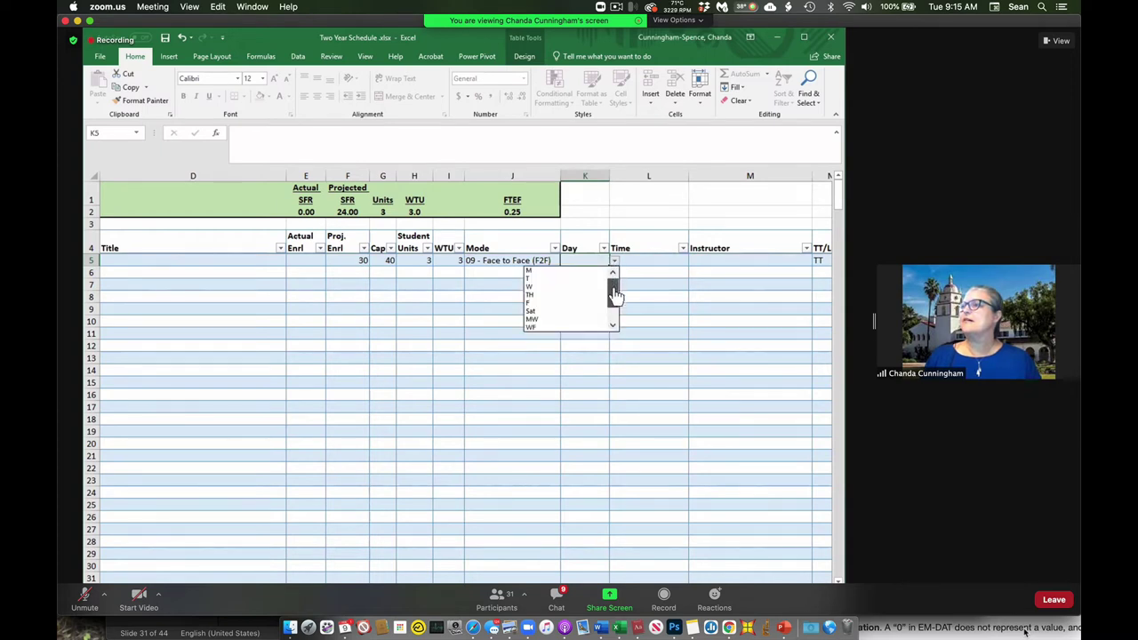
pyautogui.moveTo(613, 295)
pyautogui.mouseDown()
pyautogui.moveTo(615, 315)
pyautogui.moveTo(610, 287)
pyautogui.mouseUp()
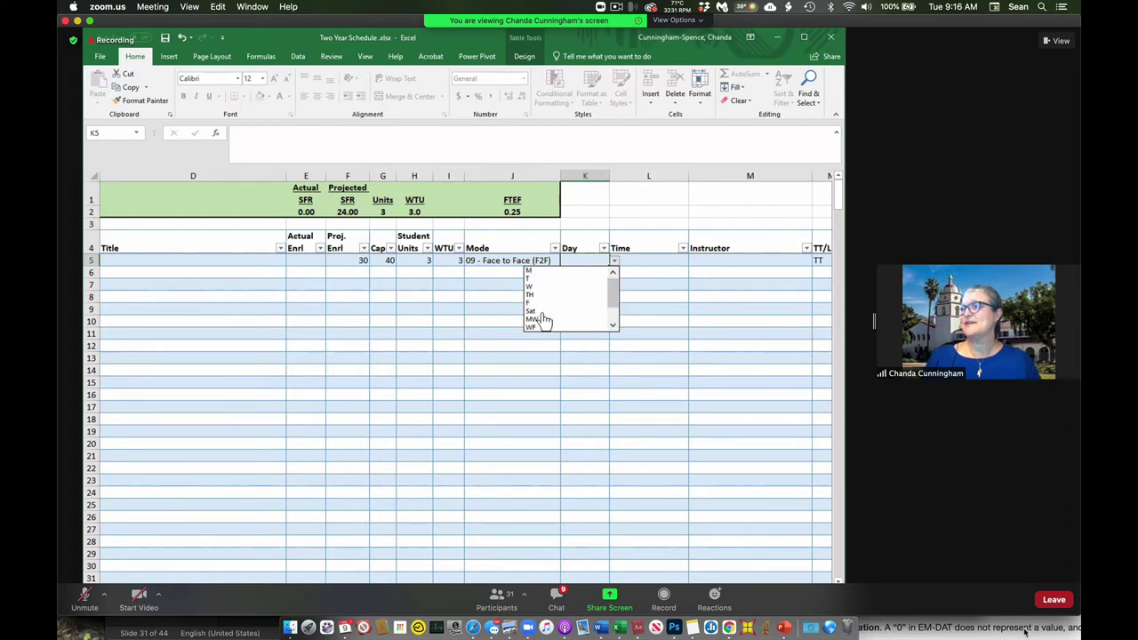
pyautogui.press('Escape')
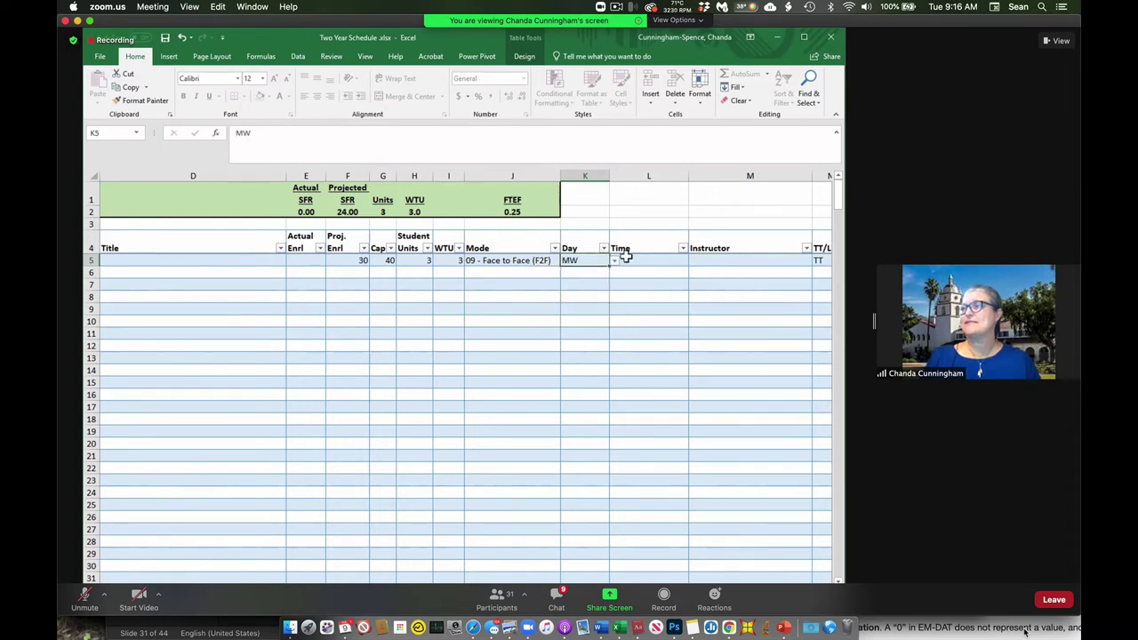
pyautogui.write('MW')
pyautogui.press('Tab')
pyautogui.write('1:')
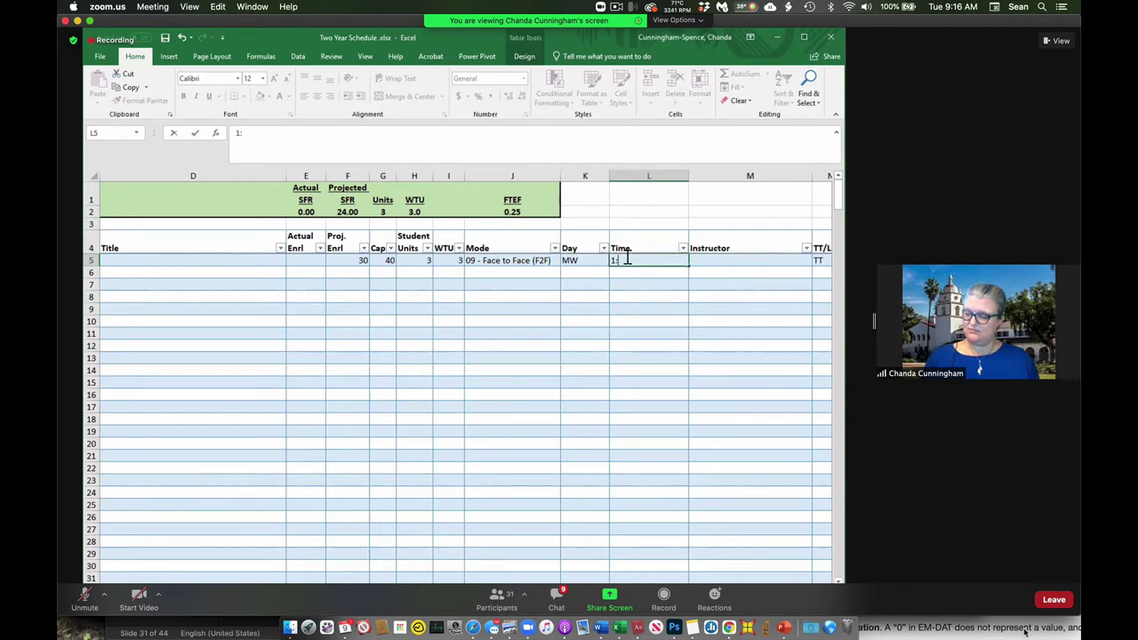
pyautogui.write('30')
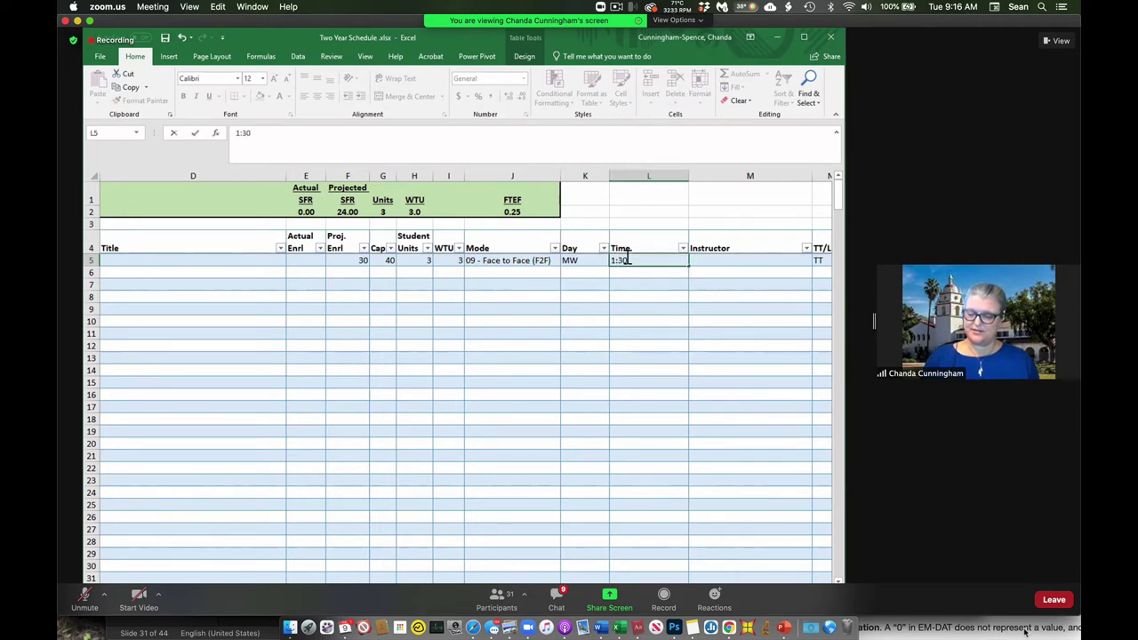
pyautogui.write('-')
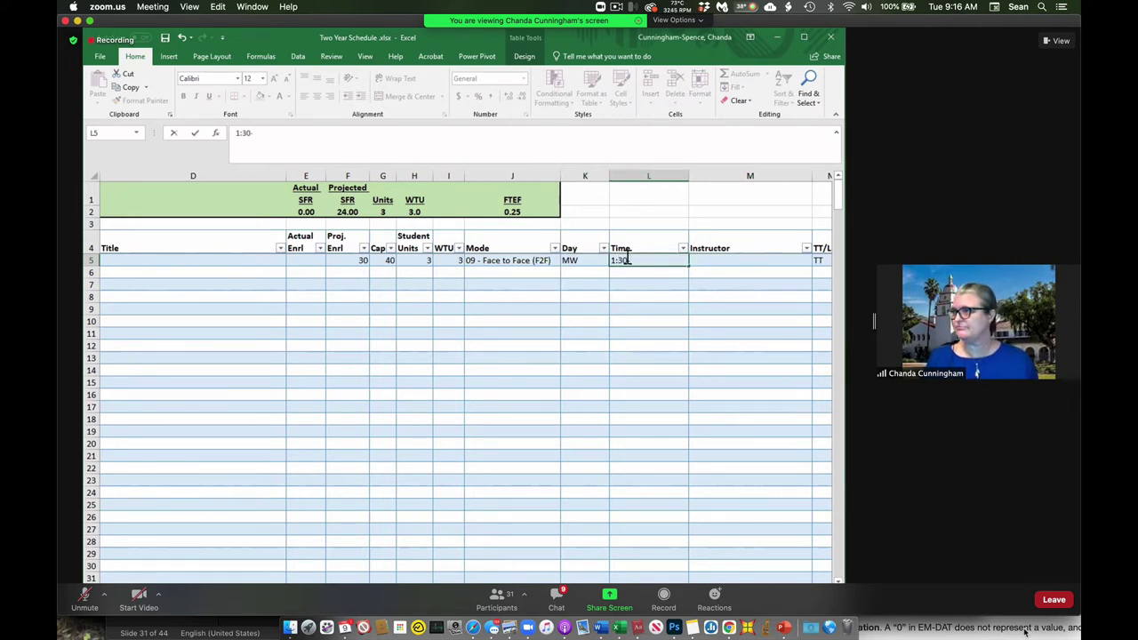
pyautogui.write('2')
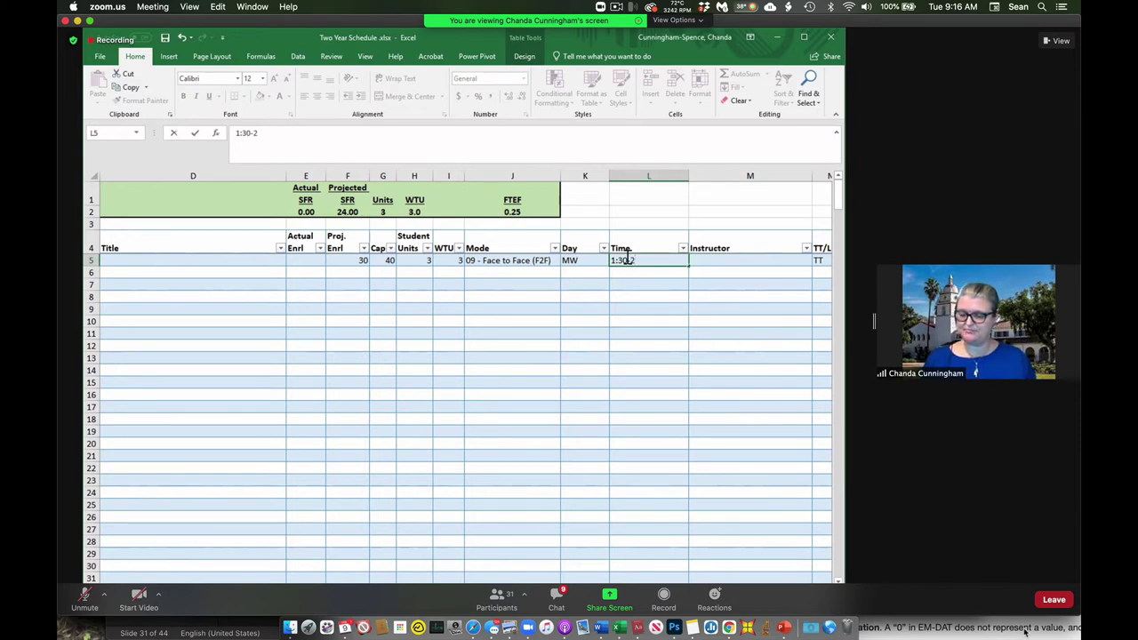
pyautogui.write(':')
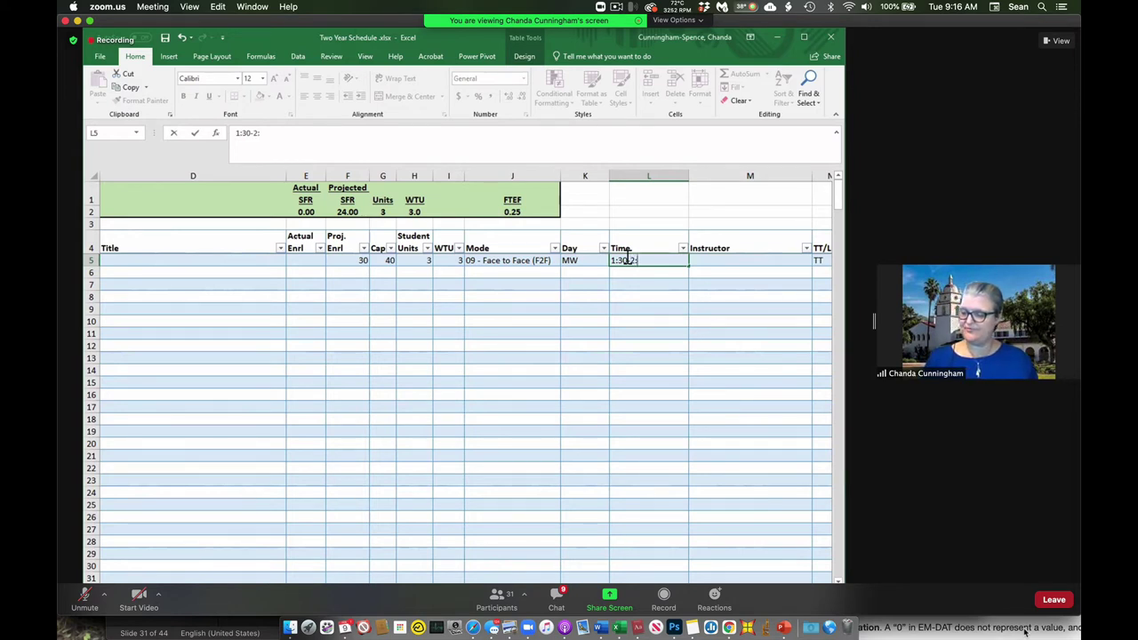
pyautogui.write('45pm')
pyautogui.press('Tab')
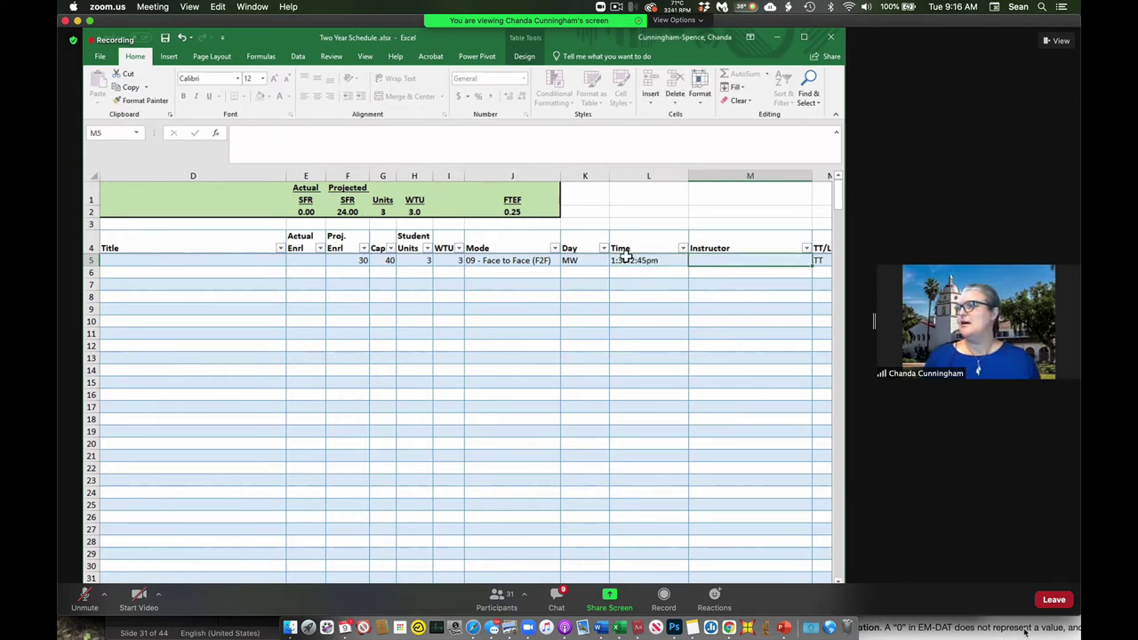
pyautogui.hscroll(5, 462, 373)
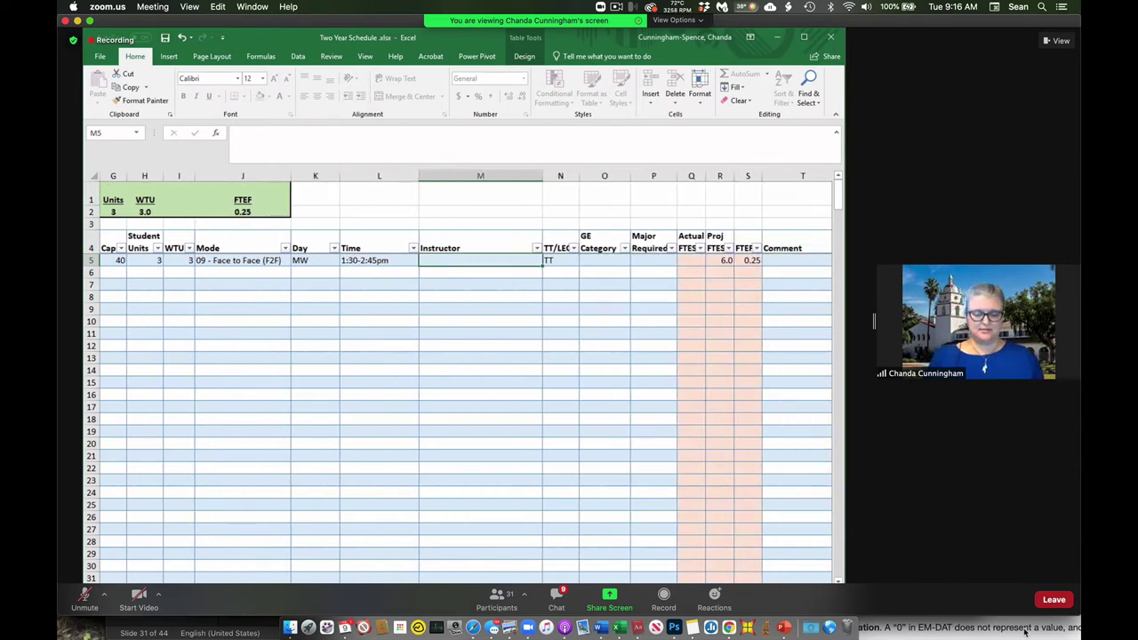
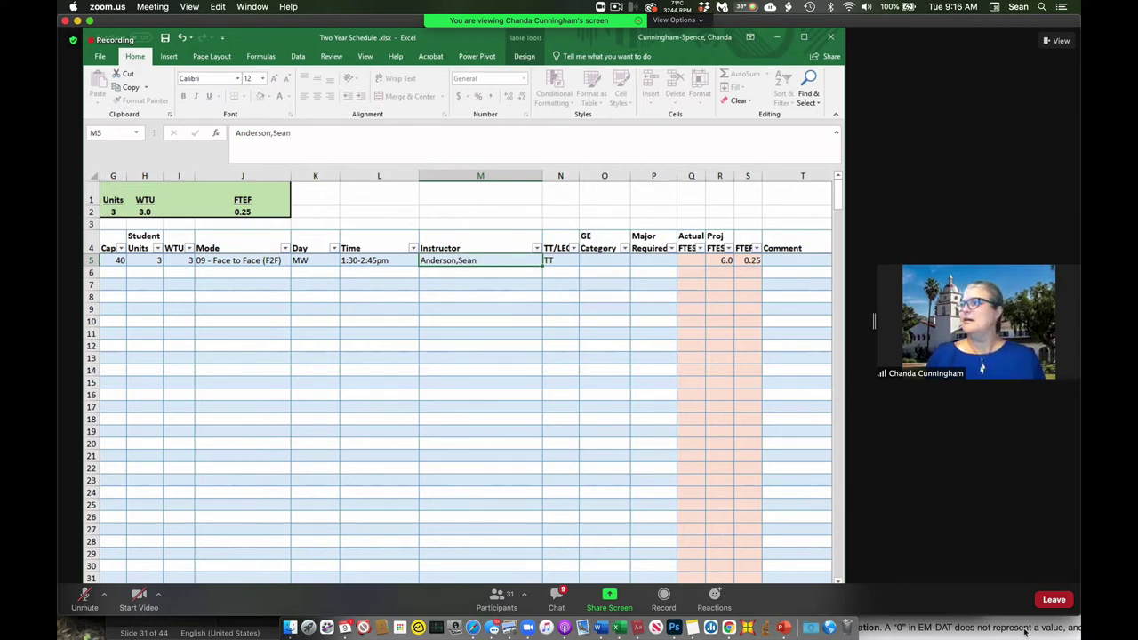
# Enter the instructor's name in M5 and review the TT/LEC choices, leaving it as TT.
pyautogui.press('Tab')
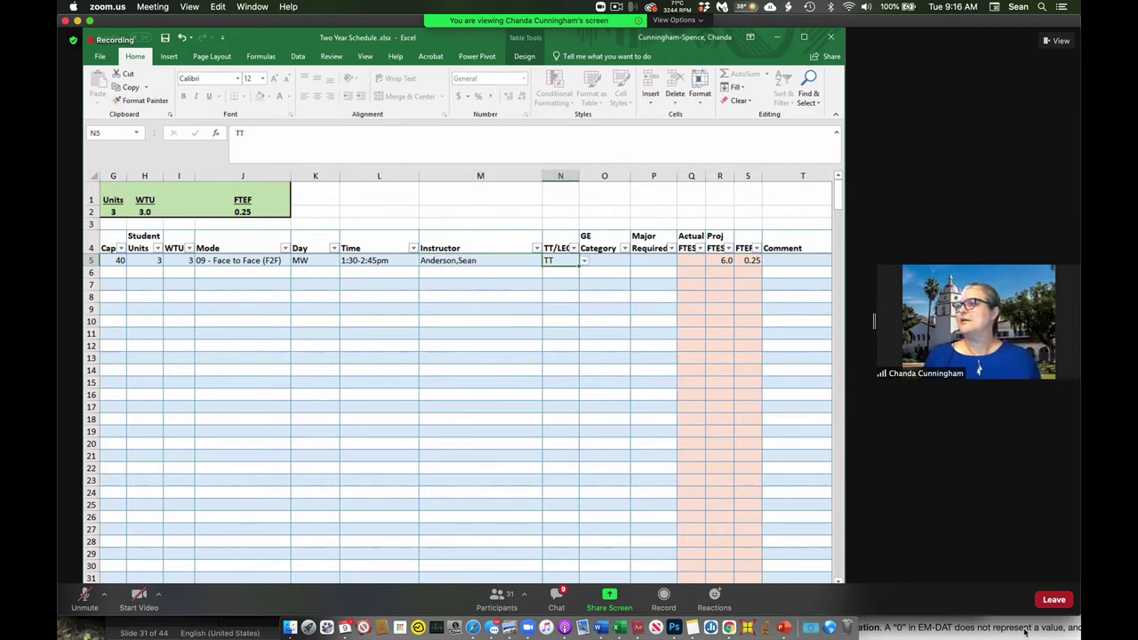
pyautogui.click(584, 262)
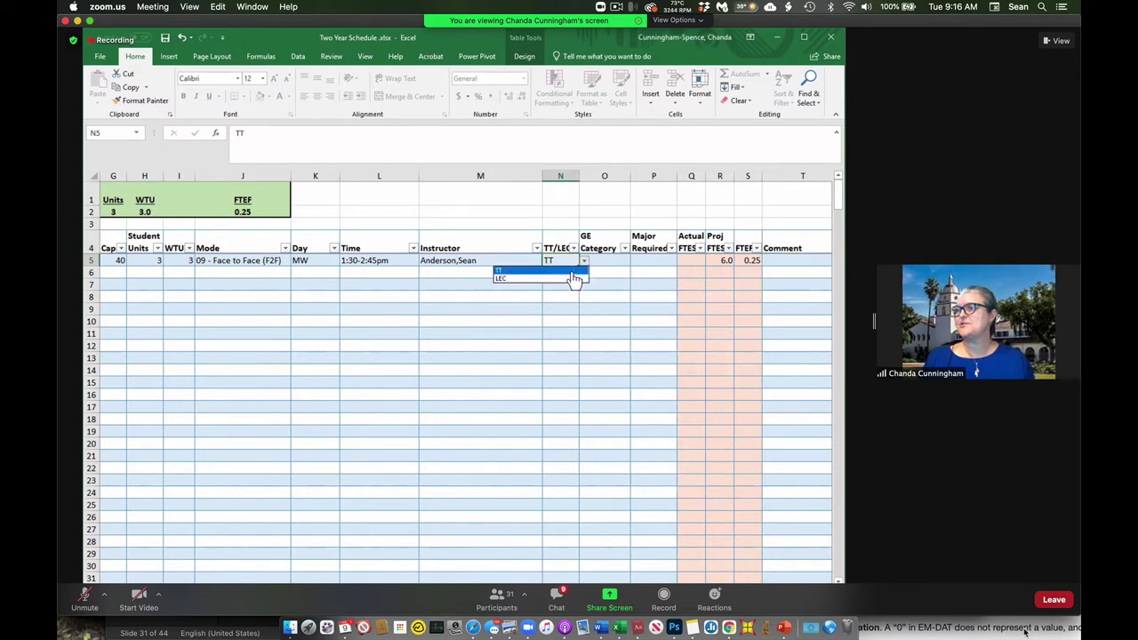
pyautogui.click(497, 262)
pyautogui.click(496, 259)
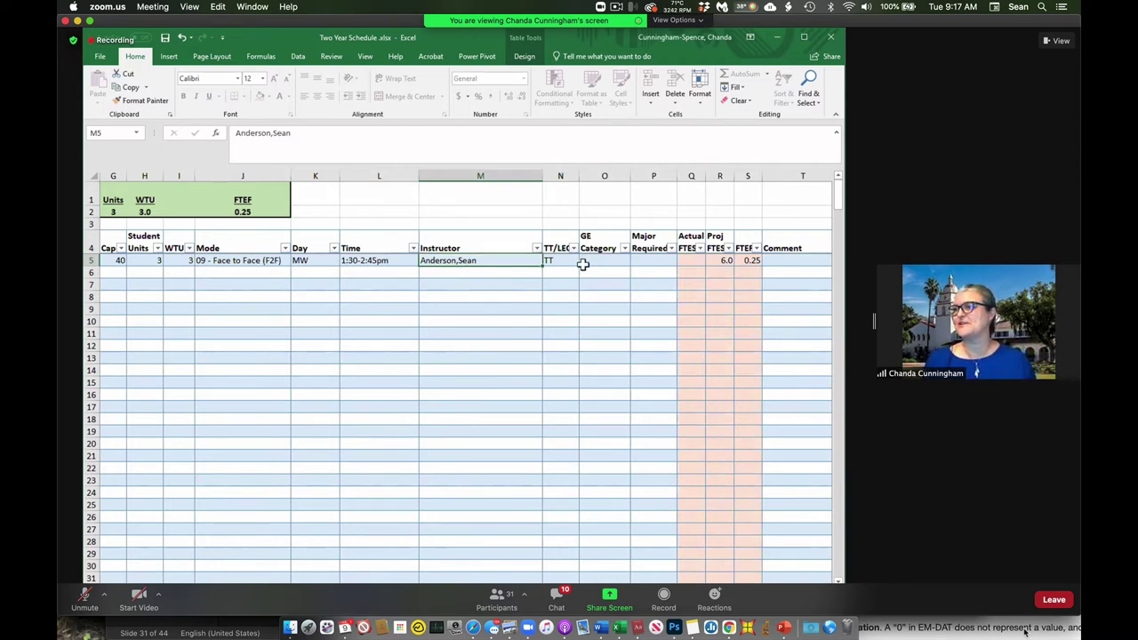
pyautogui.click(600, 262)
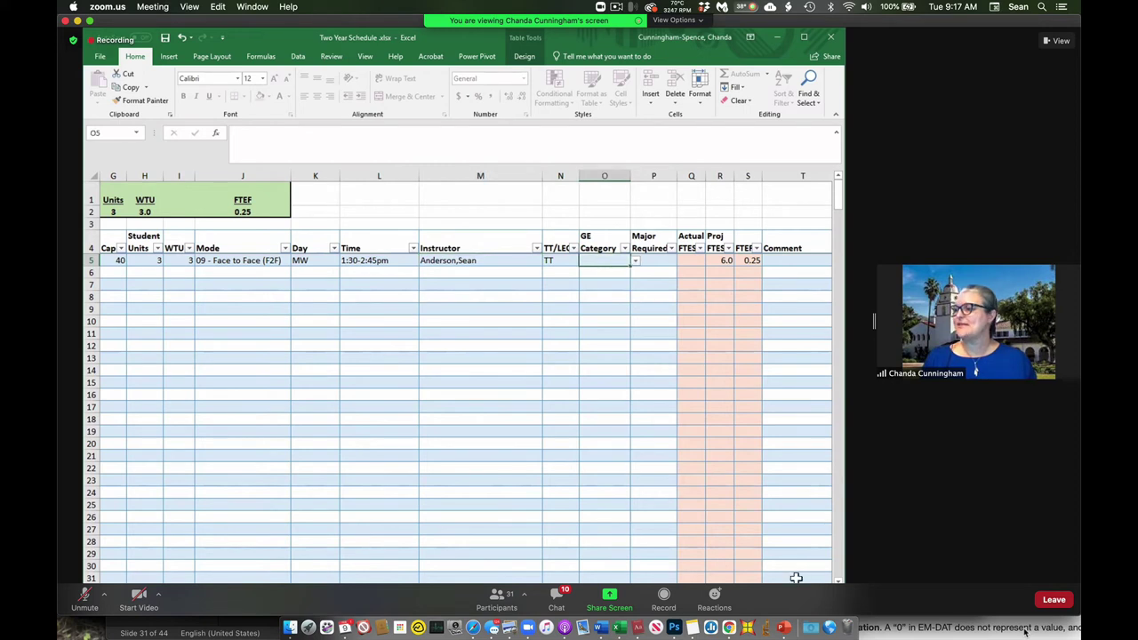
pyautogui.click(637, 261)
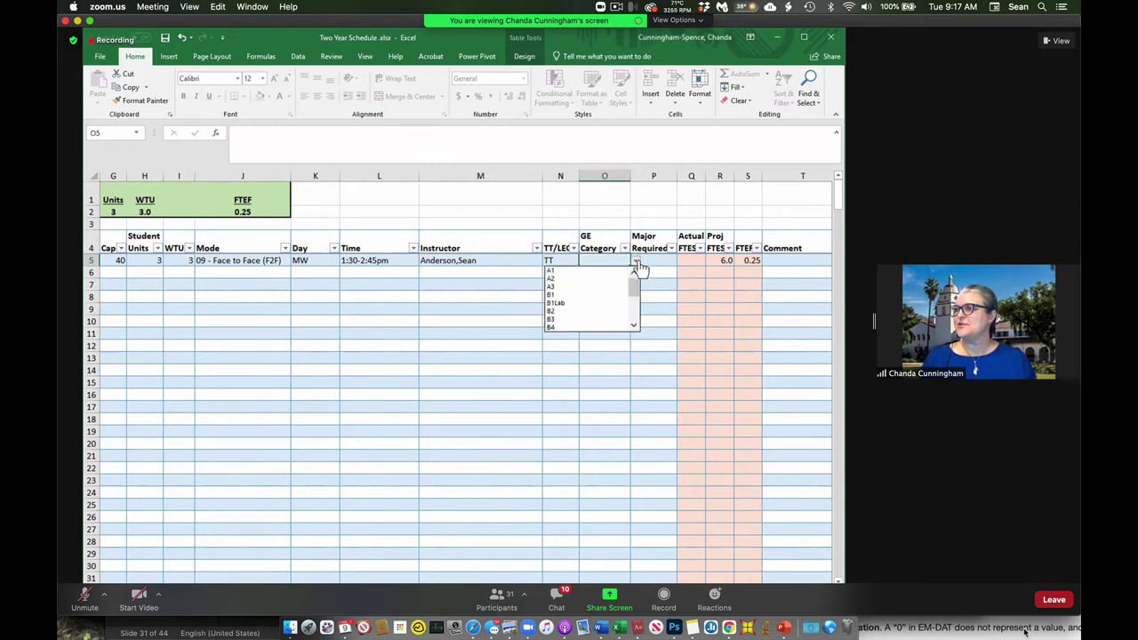
pyautogui.moveTo(632, 293)
pyautogui.mouseDown()
pyautogui.moveTo(632, 319)
pyautogui.moveTo(633, 278)
pyautogui.mouseUp()
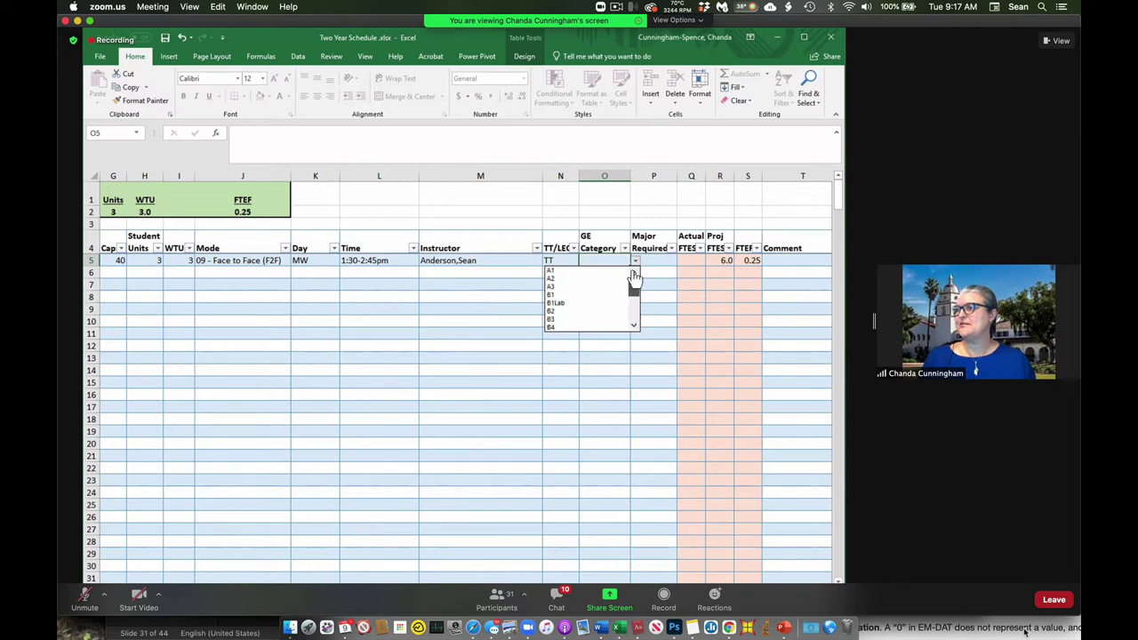
pyautogui.click(645, 346)
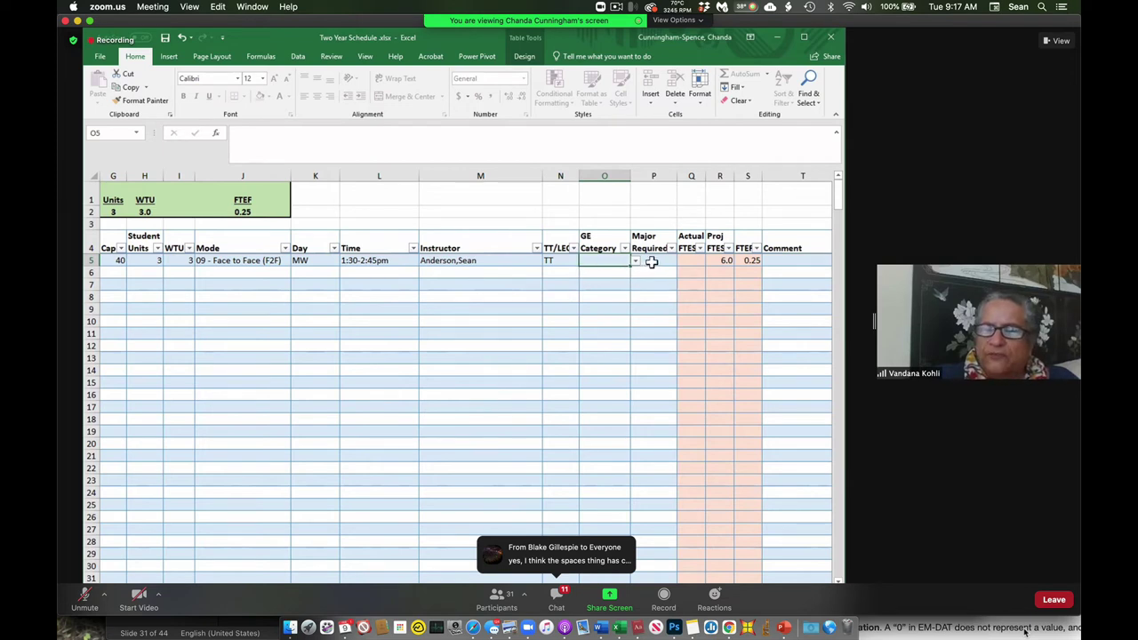
pyautogui.click(653, 263)
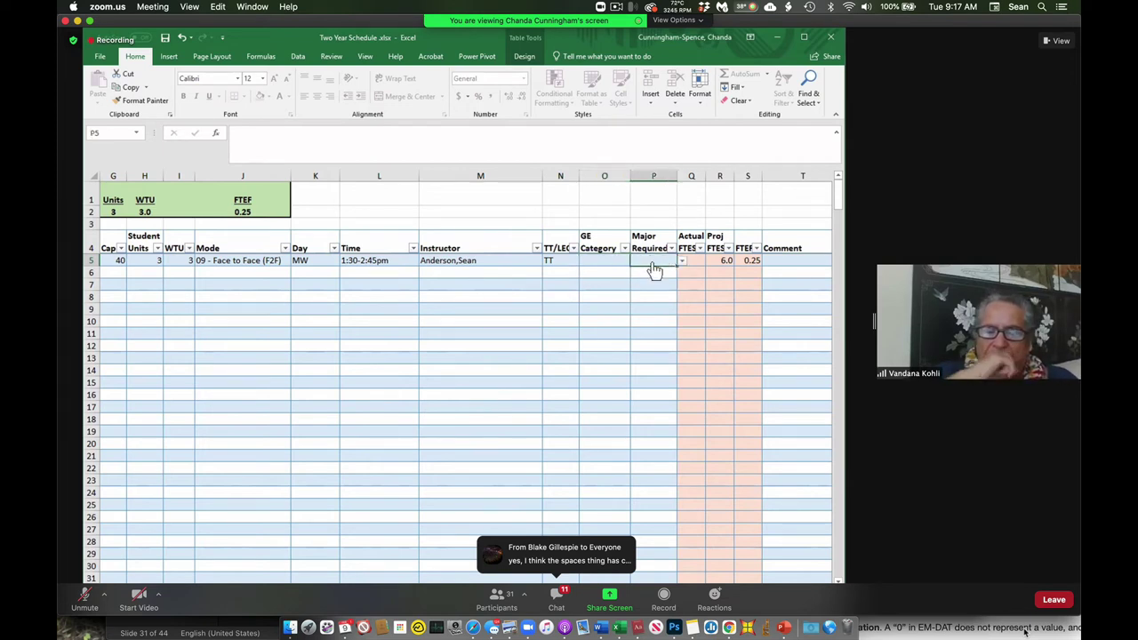
pyautogui.click(681, 262)
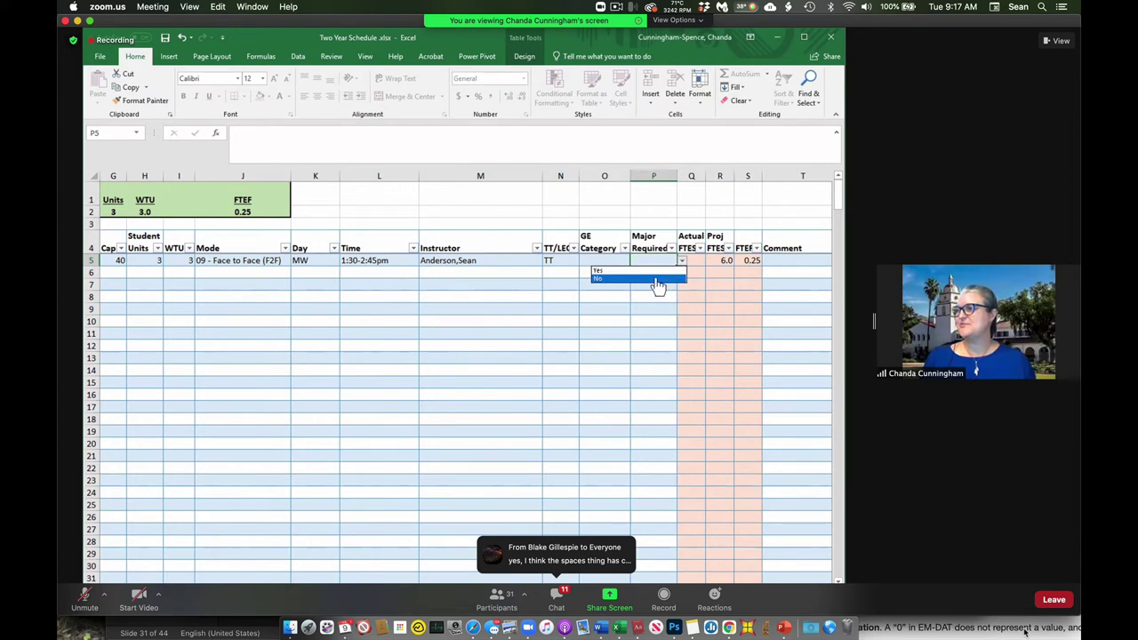
pyautogui.press('Escape')
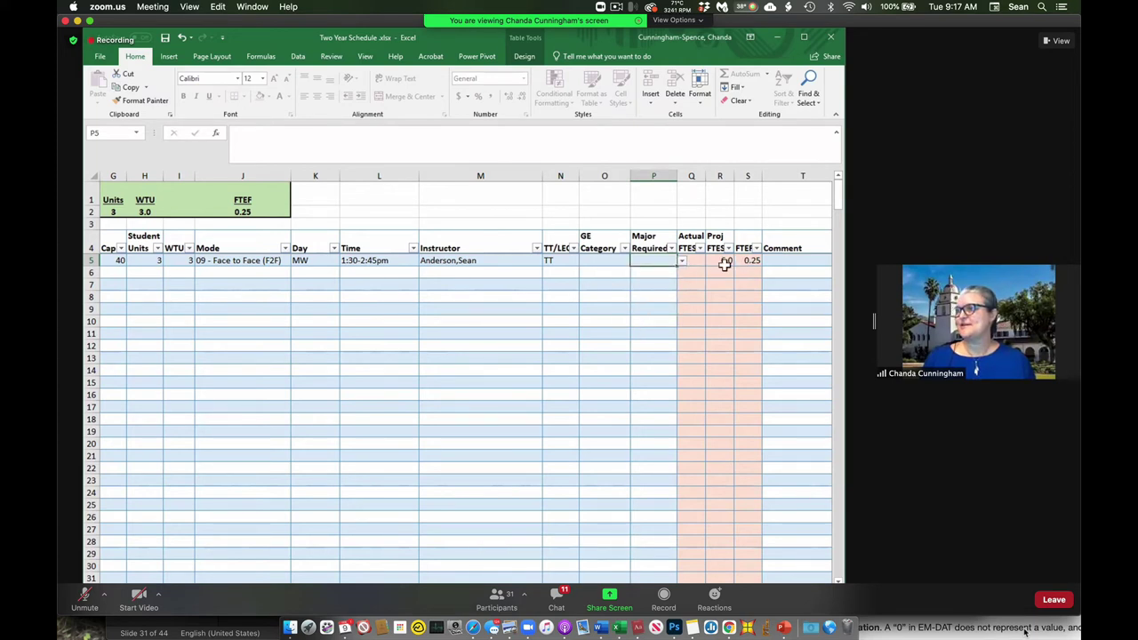
pyautogui.click(560, 263)
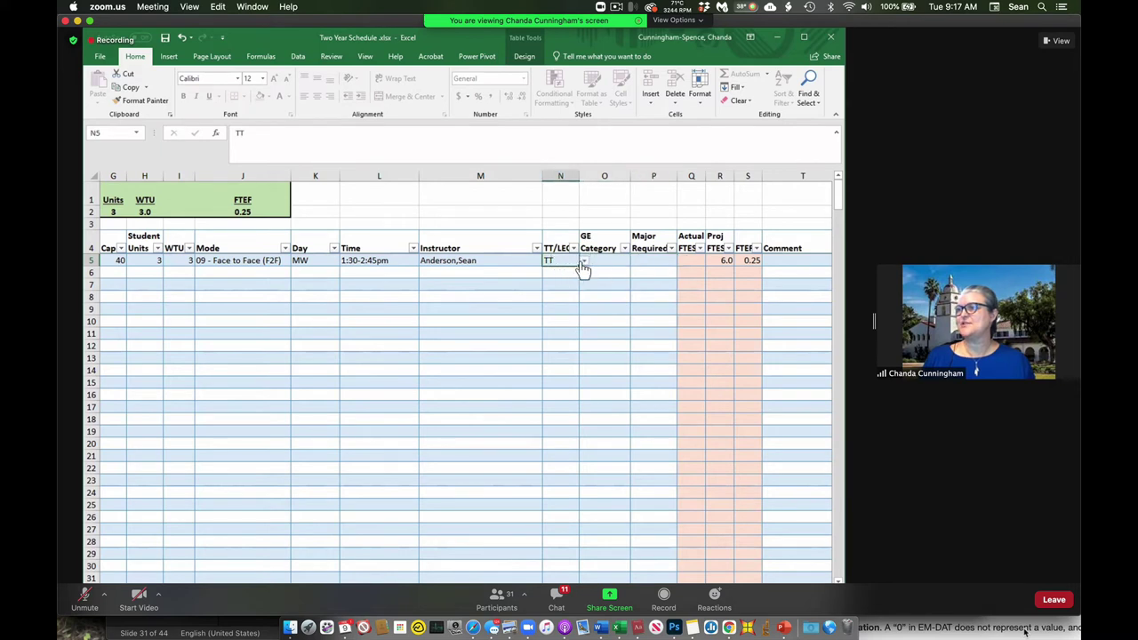
pyautogui.click(583, 262)
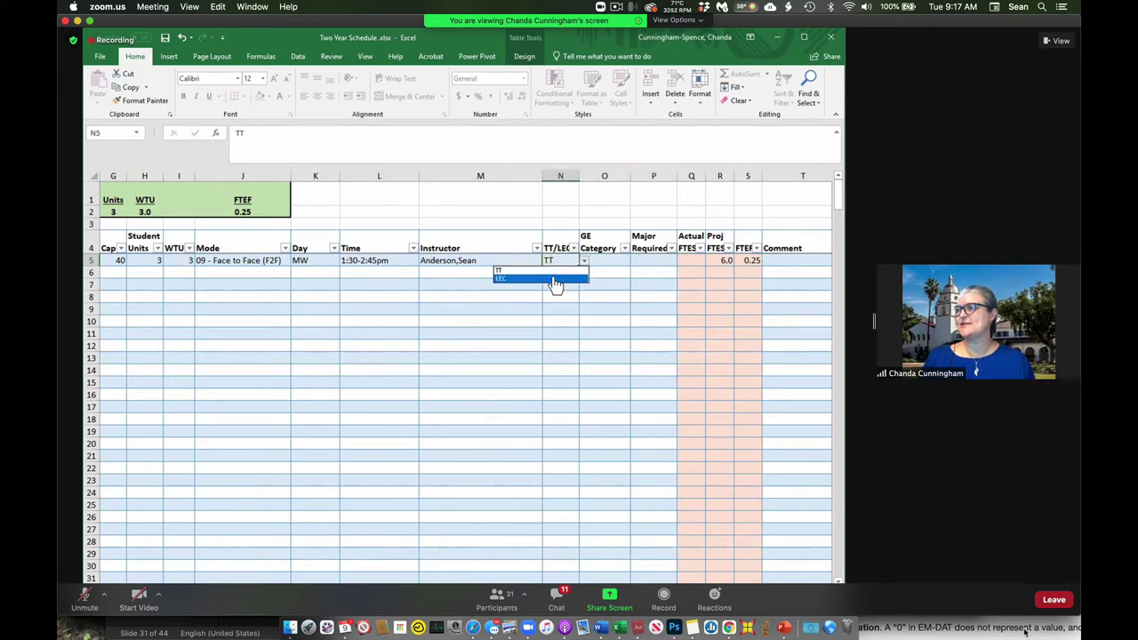
pyautogui.click(553, 278)
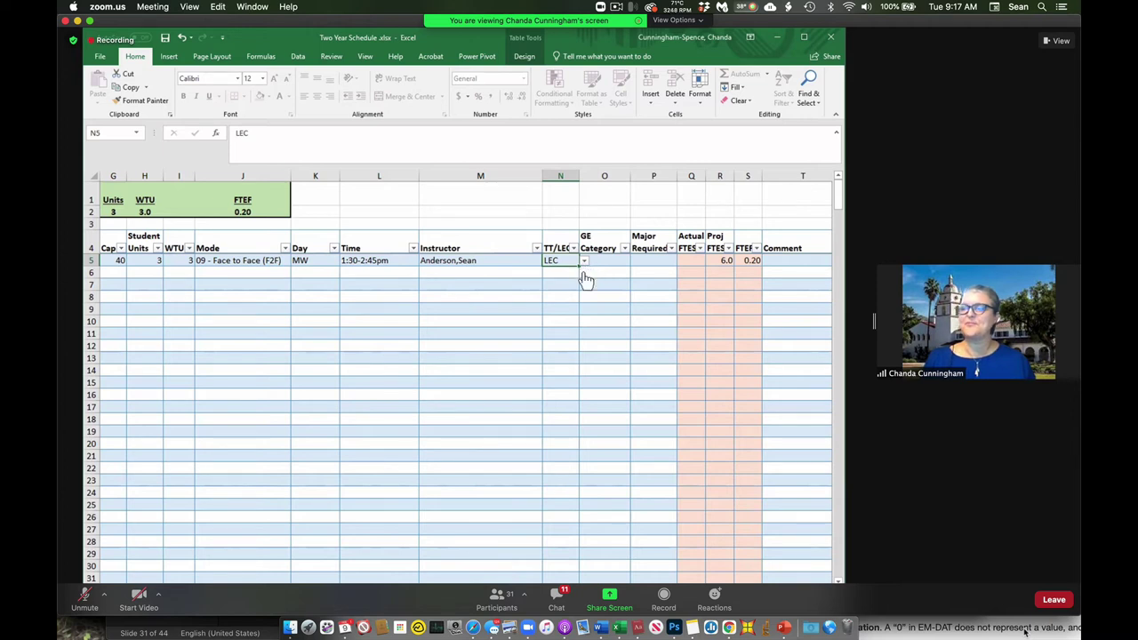
pyautogui.click(585, 263)
pyautogui.click(556, 270)
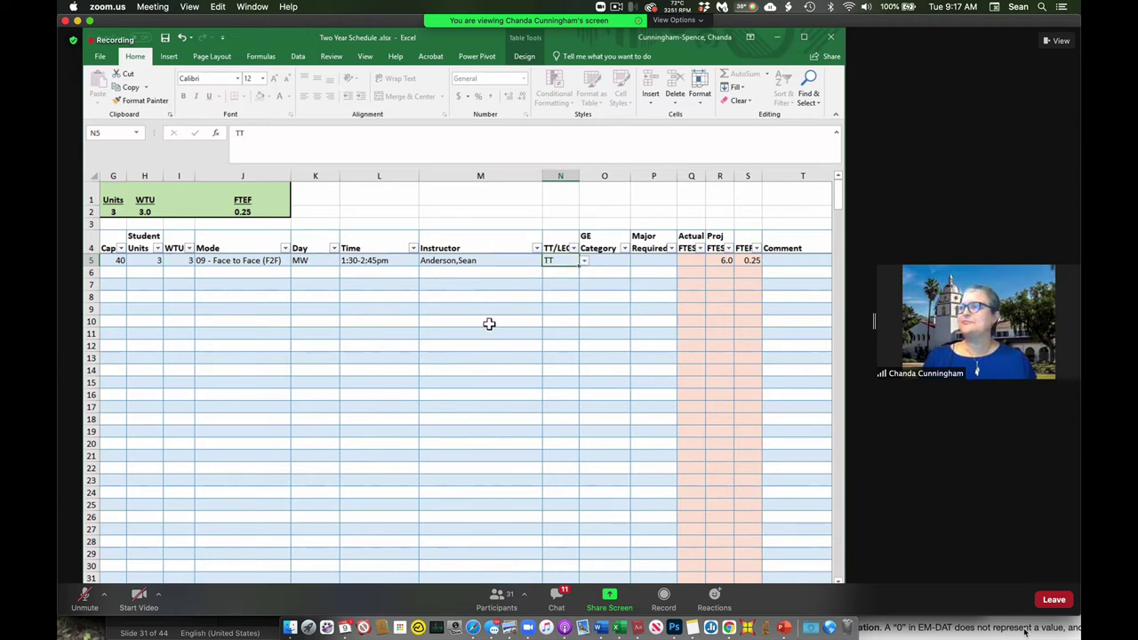
pyautogui.click(788, 263)
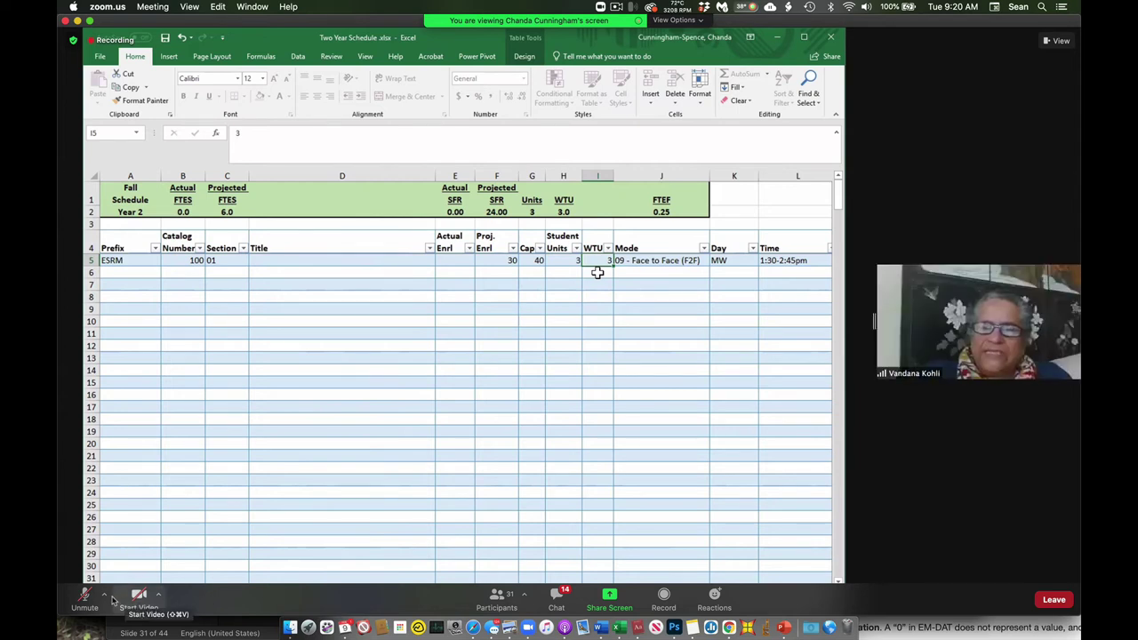
# Toggle the meeting microphone and reactions panel while explaining, then select B6 for a new row.
pyautogui.click(84, 595)
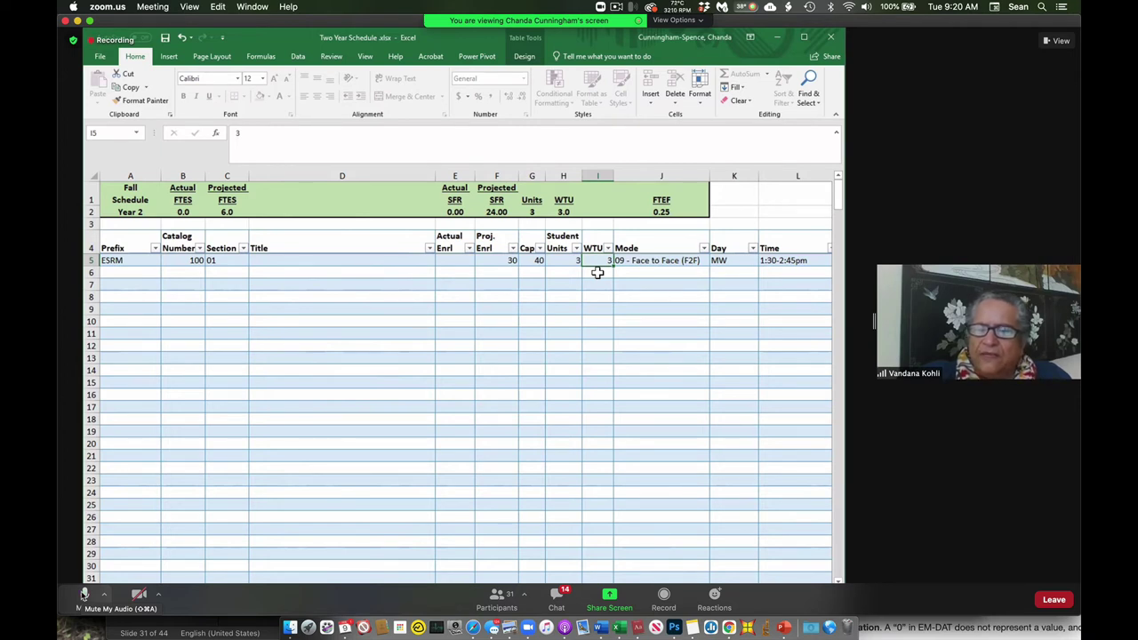
pyautogui.click(84, 595)
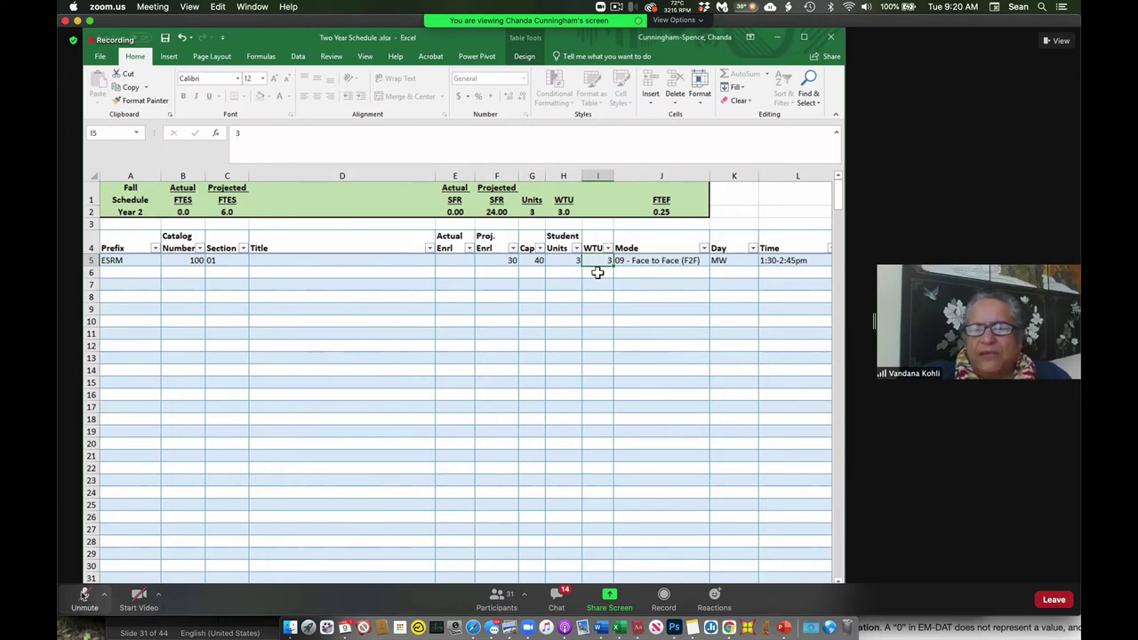
pyautogui.click(713, 597)
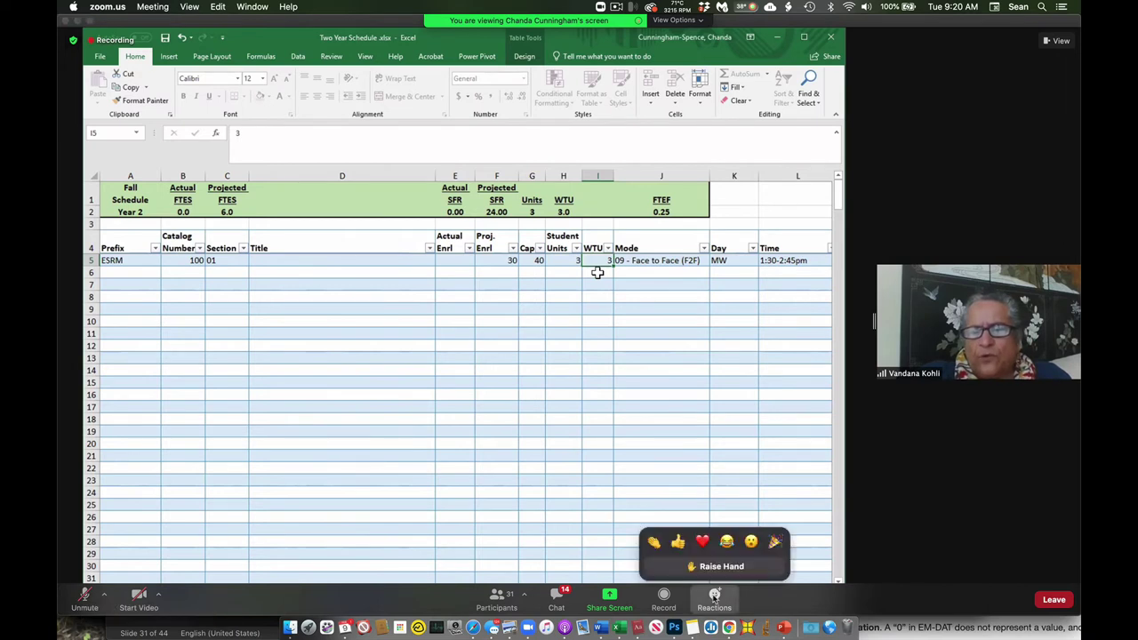
pyautogui.click(690, 566)
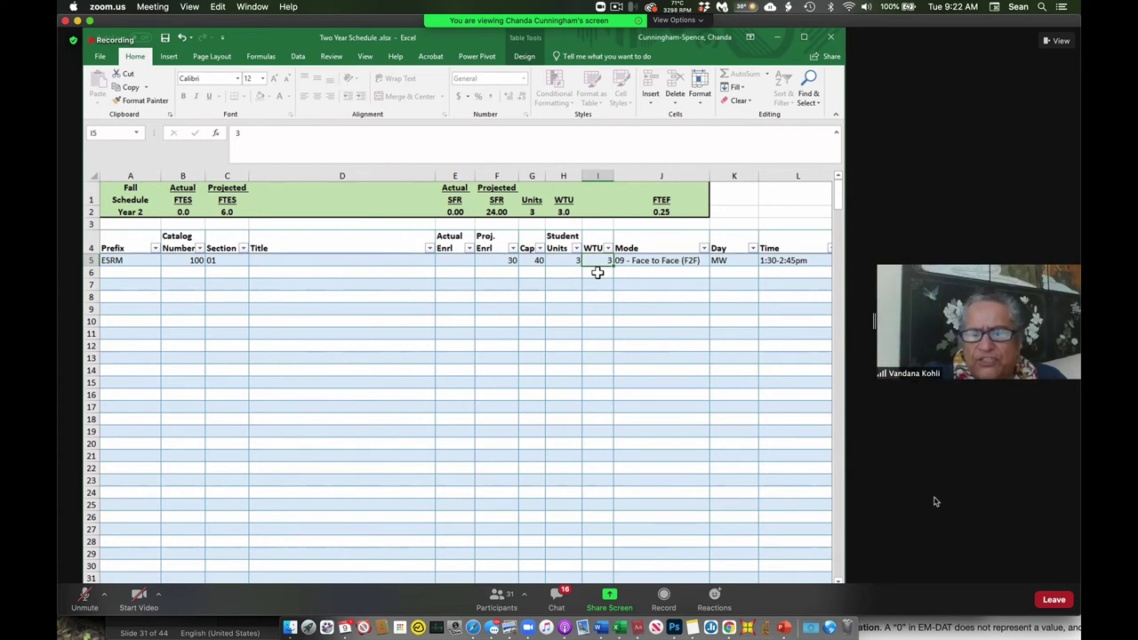
pyautogui.click(86, 596)
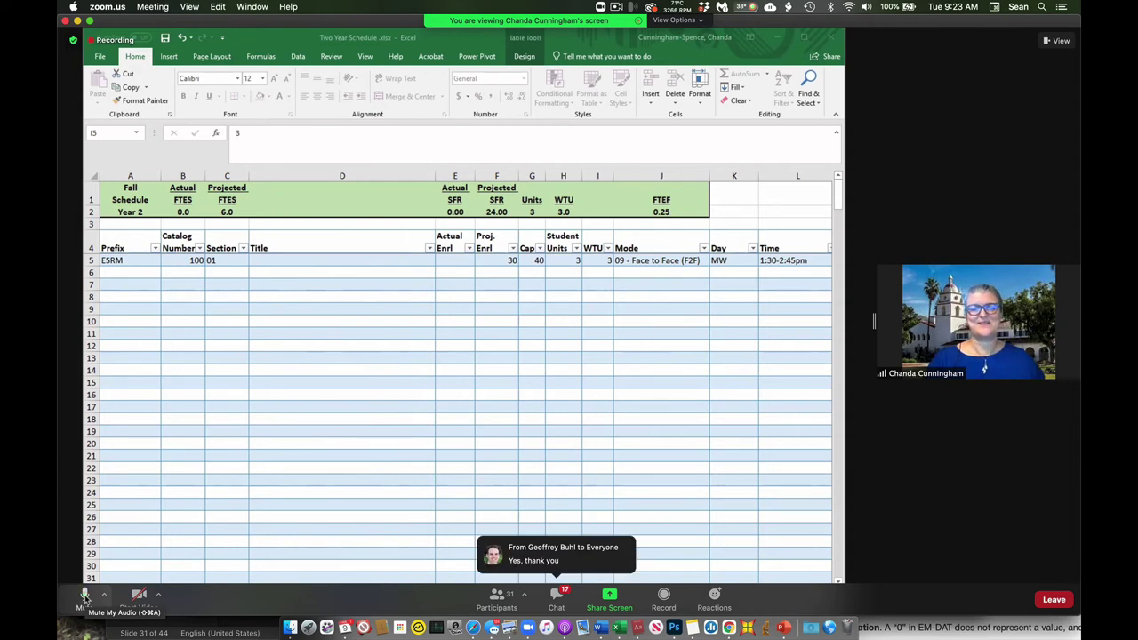
pyautogui.click(86, 596)
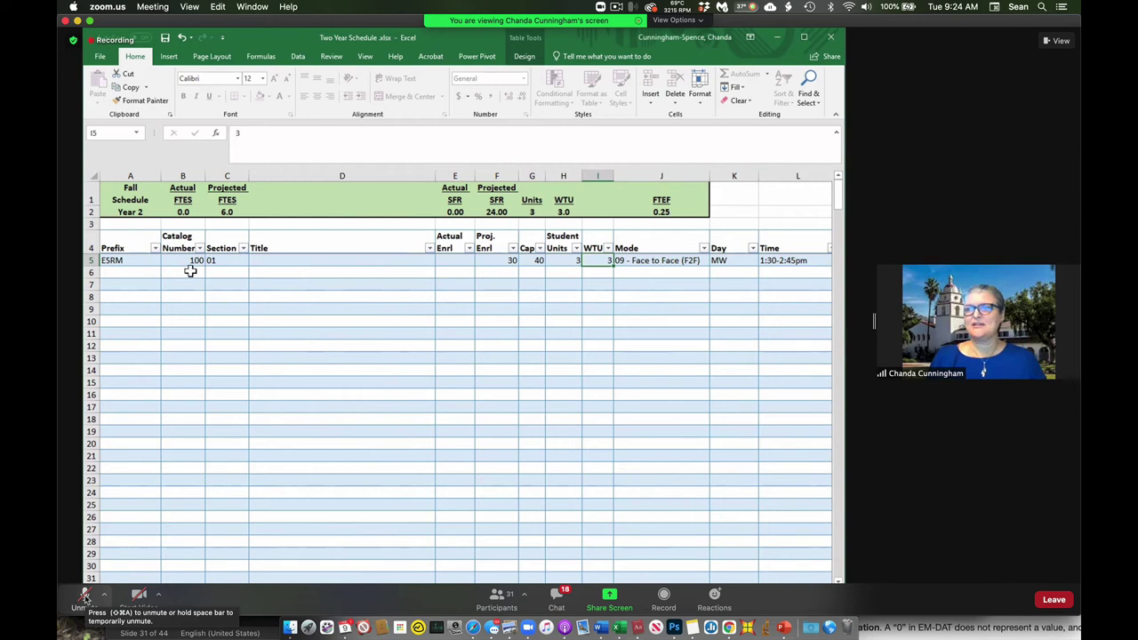
pyautogui.click(191, 273)
# Enter catalog number 100 and section 1L in the lab row.
pyautogui.write('100')
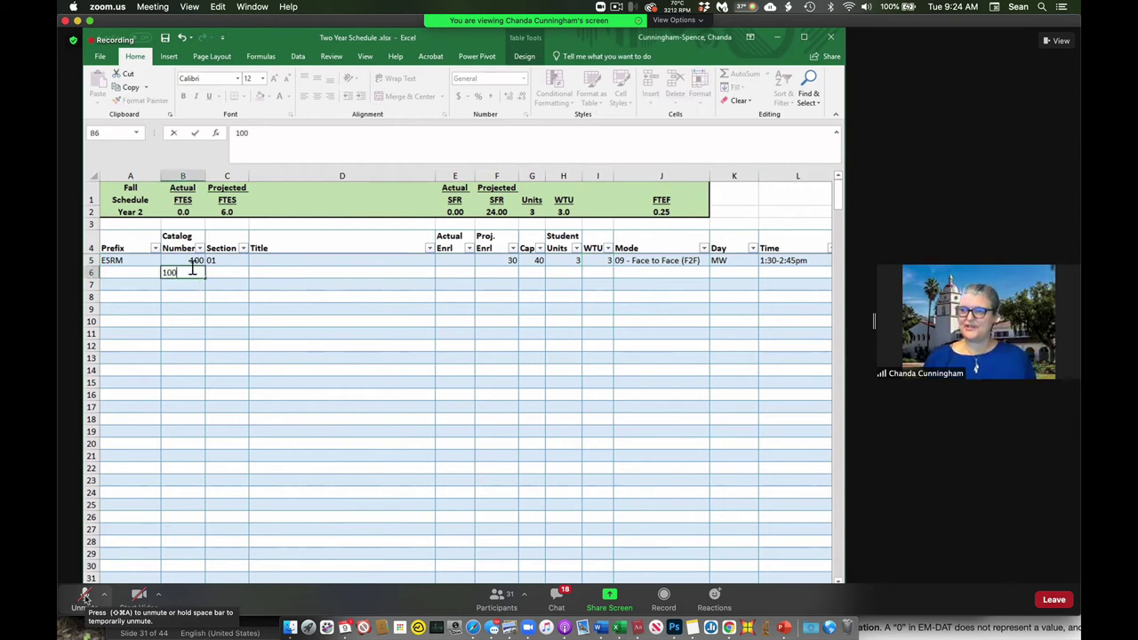
pyautogui.press('Tab')
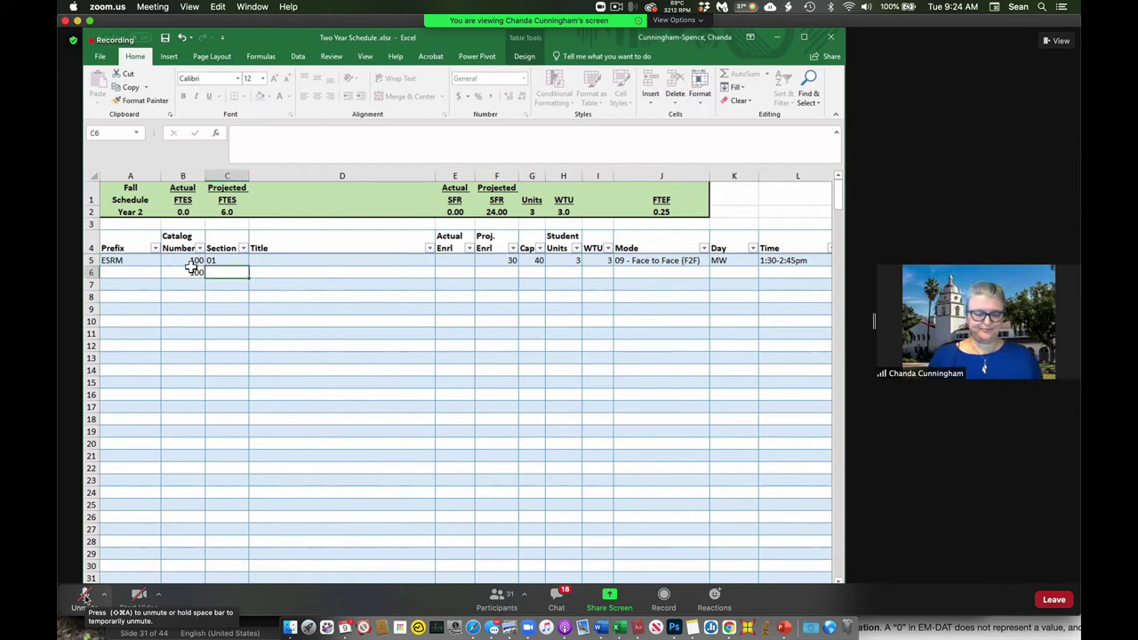
pyautogui.write('1L')
pyautogui.press('Tab')
pyautogui.press('Tab')
pyautogui.press('Tab')
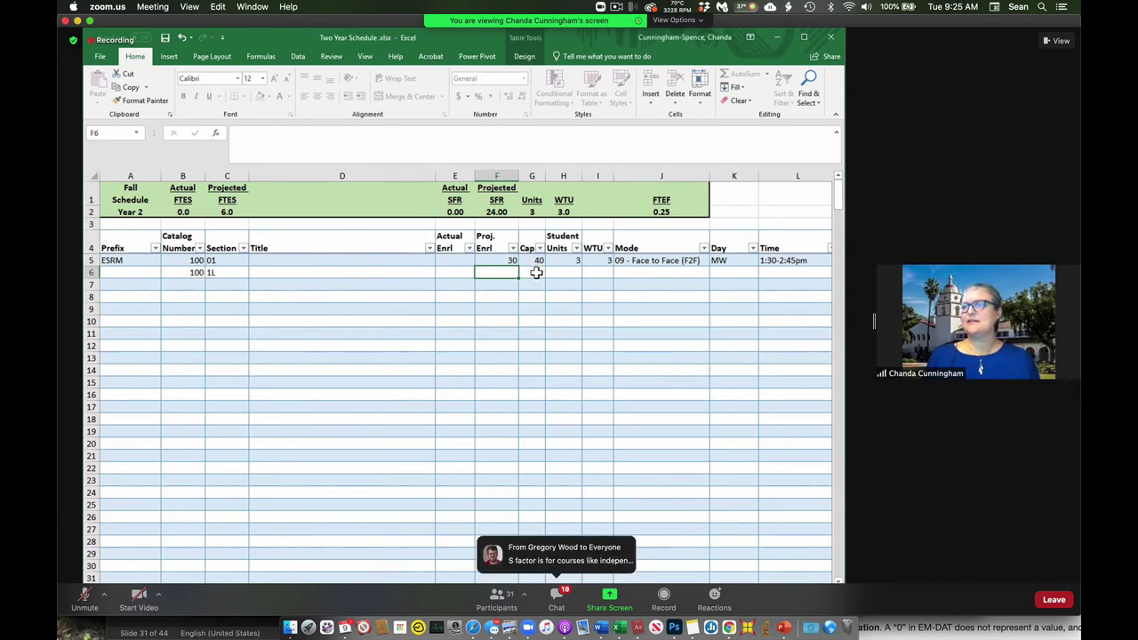
# Give the lab row 2 WTU and 3 student units.
pyautogui.click(559, 276)
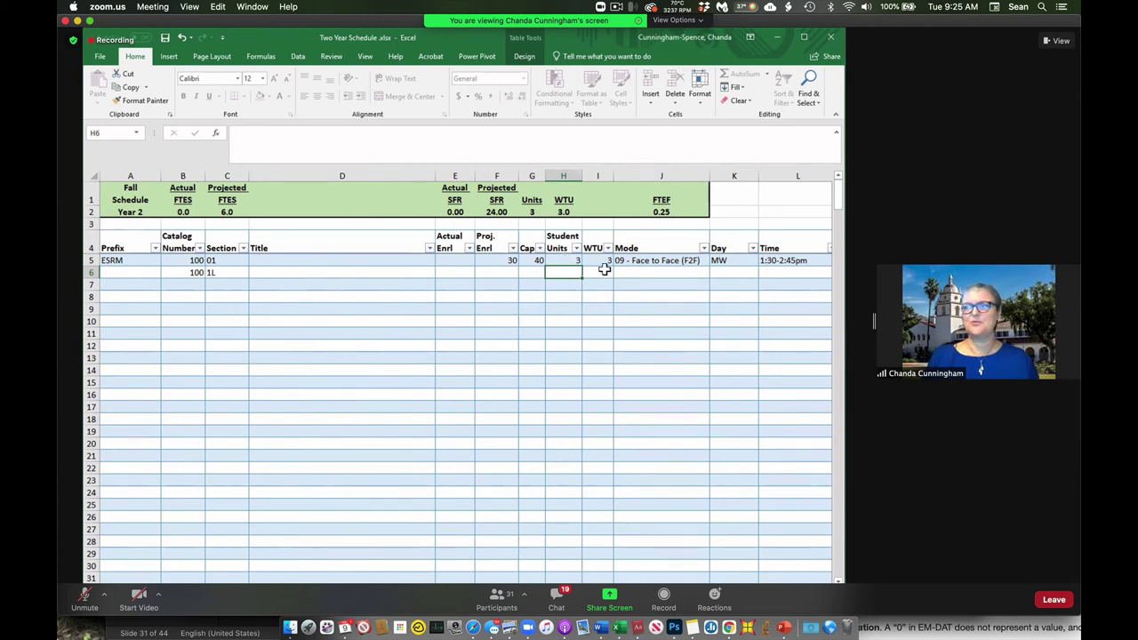
pyautogui.click(601, 273)
pyautogui.write('2')
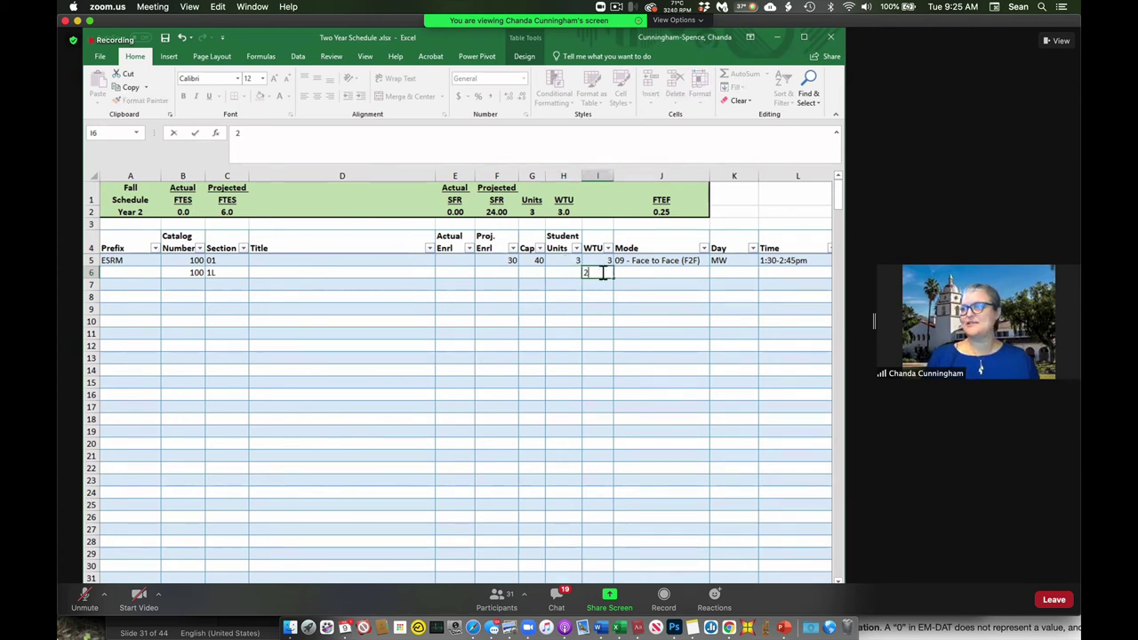
pyautogui.press('Tab')
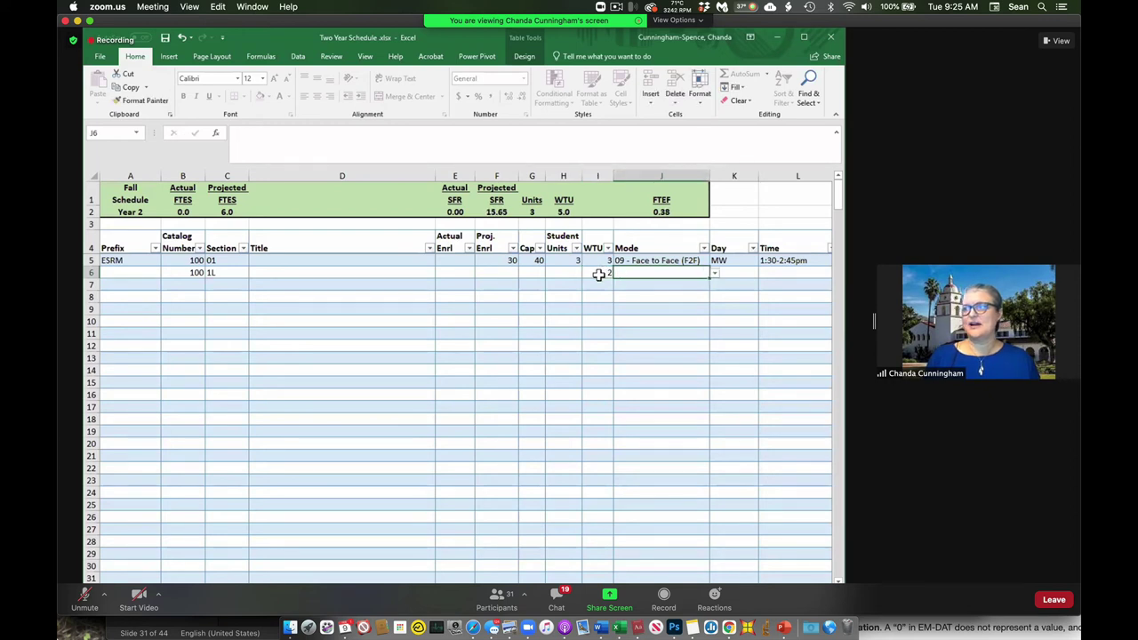
pyautogui.click(574, 276)
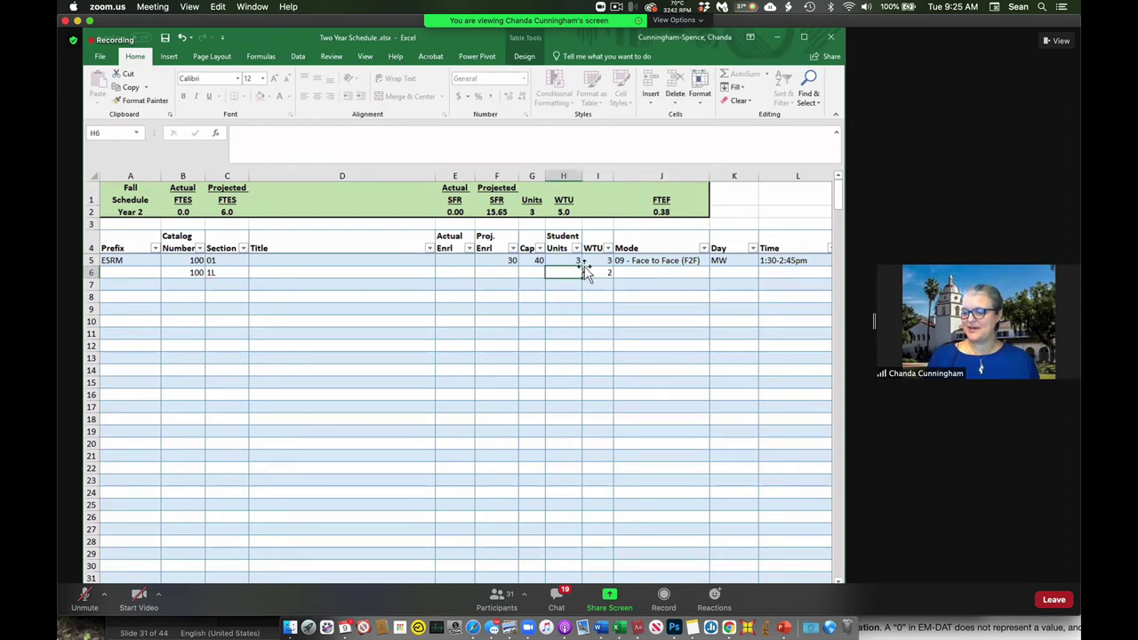
pyautogui.write('3')
pyautogui.press('Return')
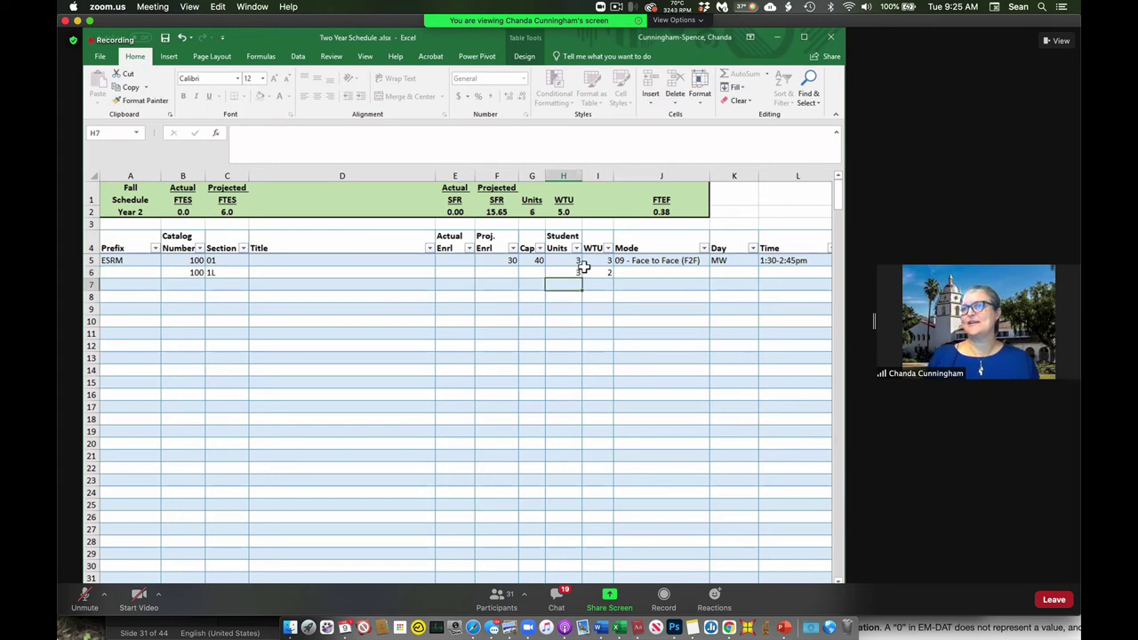
pyautogui.click(577, 272)
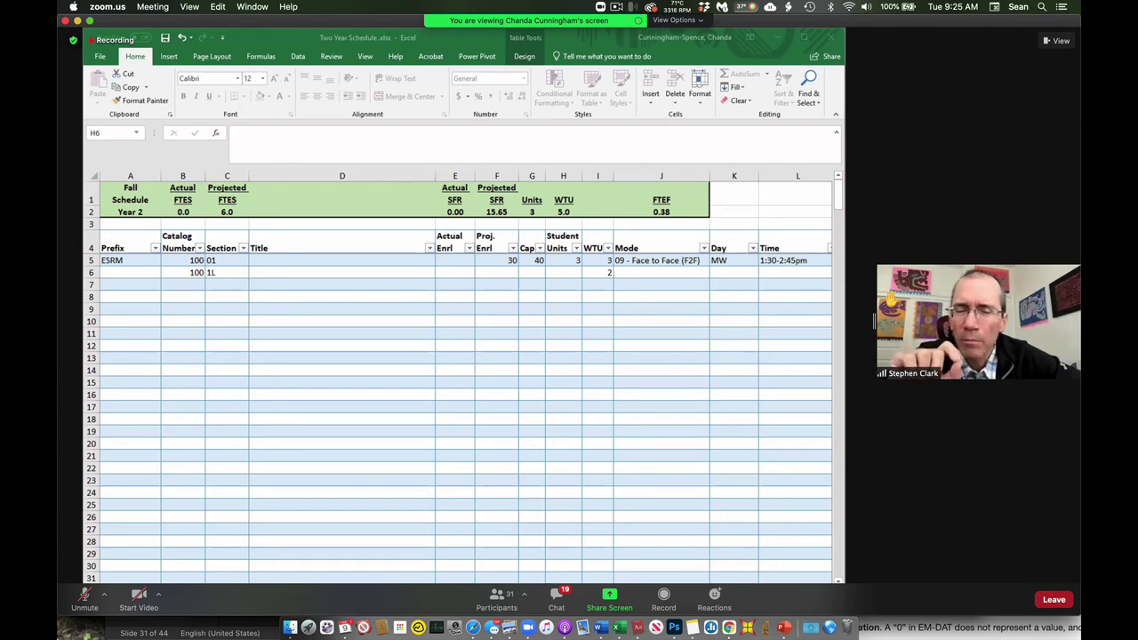
# Bring the shared Excel spreadsheet window into focus.
pyautogui.click(562, 272)
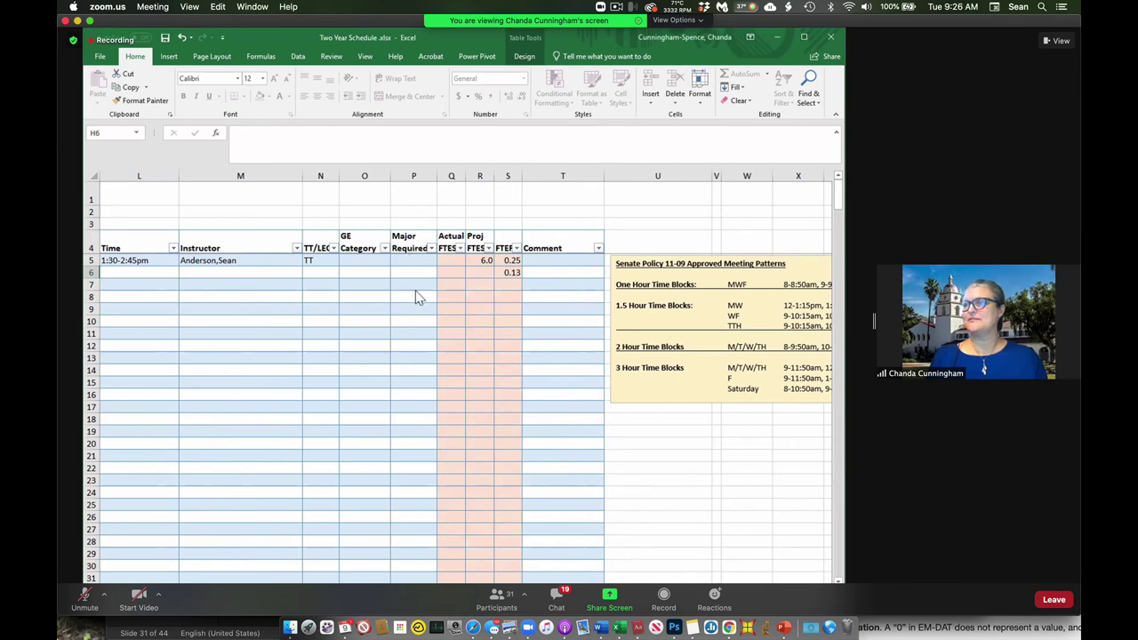
# Select the lecture row's Major Required cell, then lower the raised hand and unmute in Zoom.
pyautogui.click(426, 260)
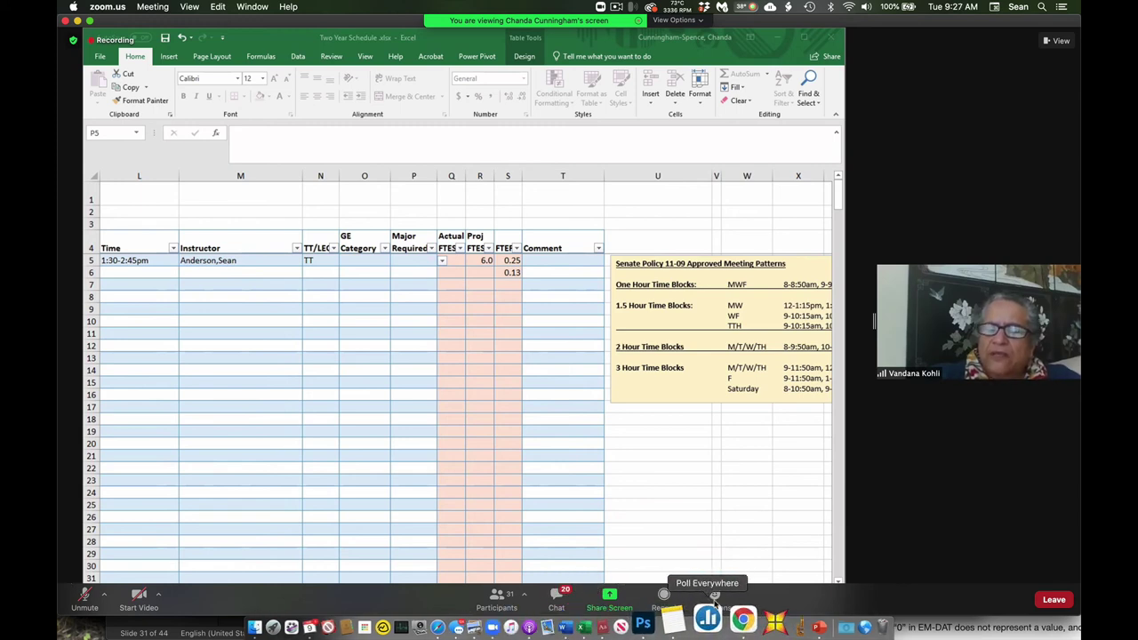
pyautogui.click(714, 597)
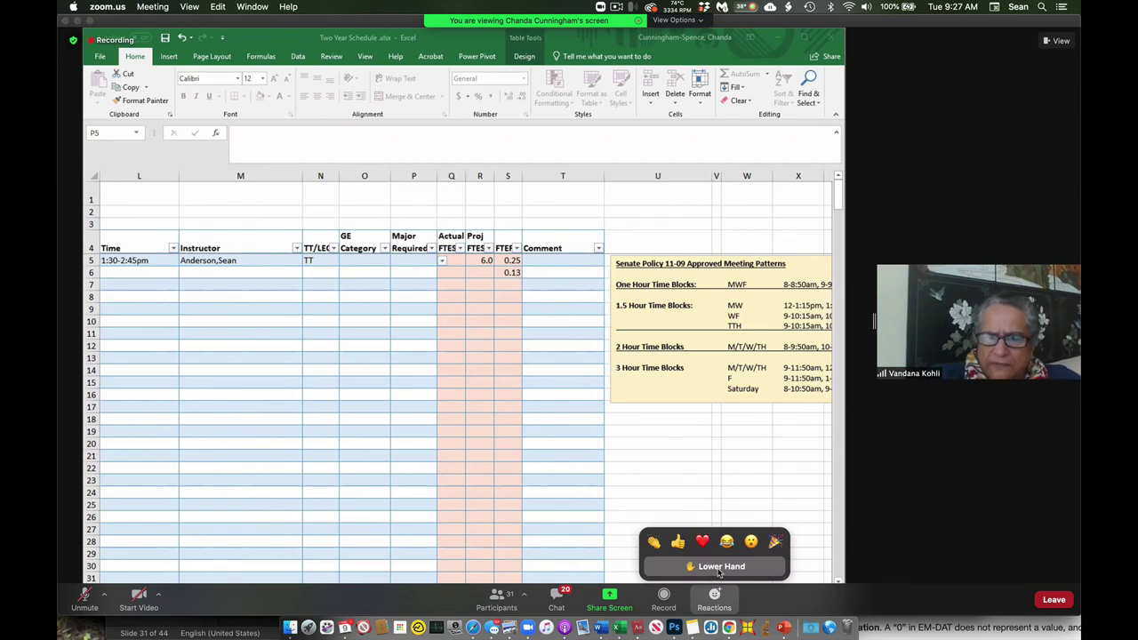
pyautogui.click(720, 567)
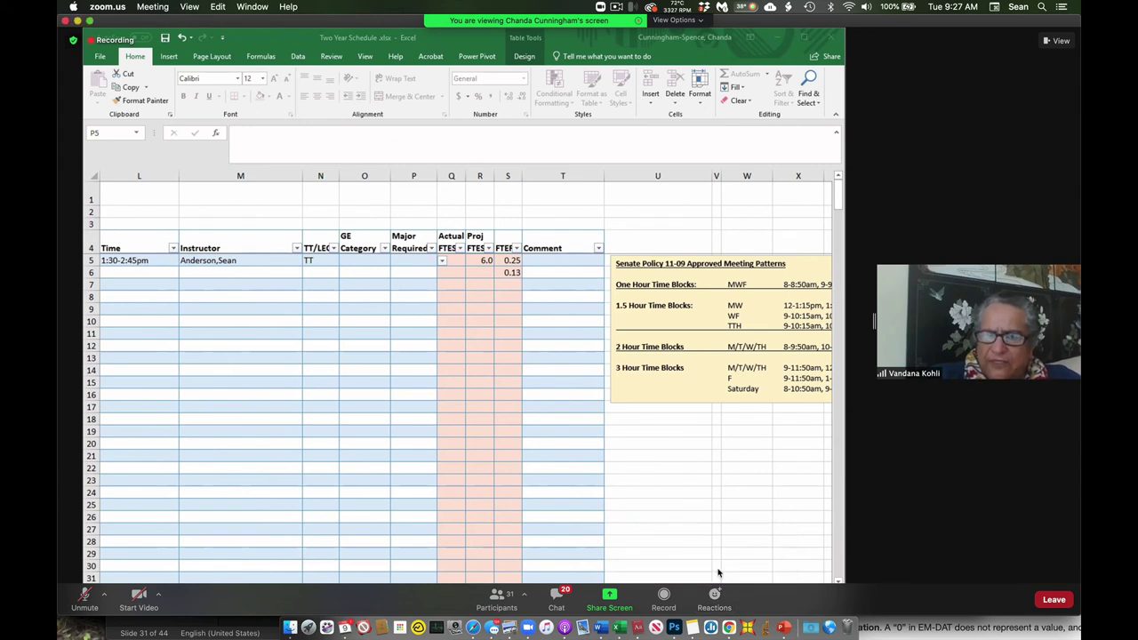
pyautogui.click(84, 596)
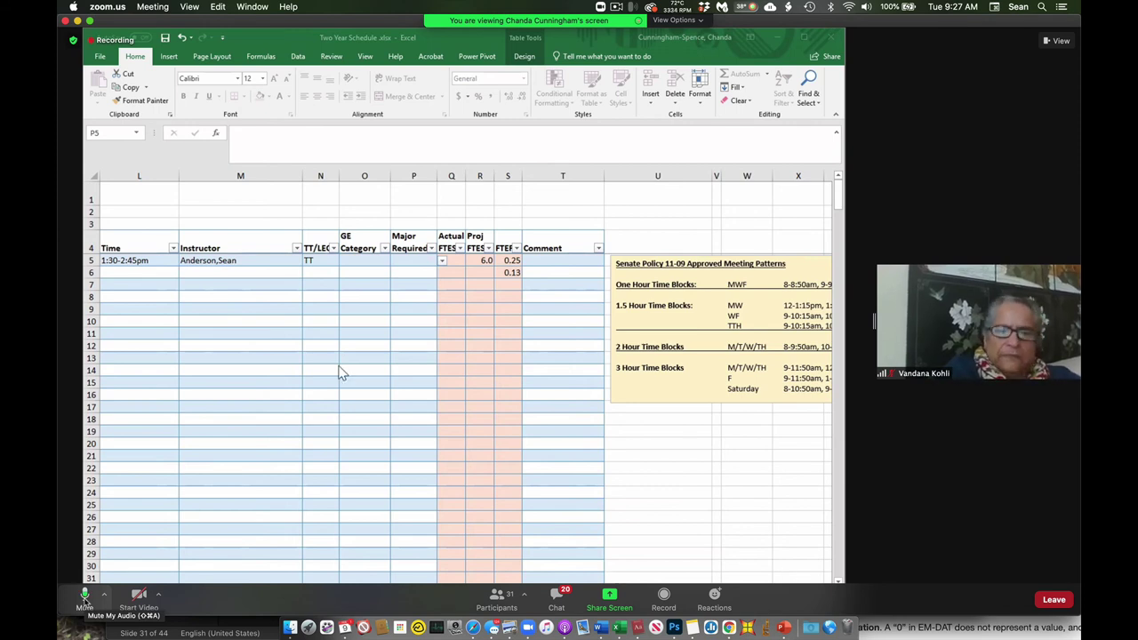
# Enter Team as the lab row's instructor.
pyautogui.click(229, 275)
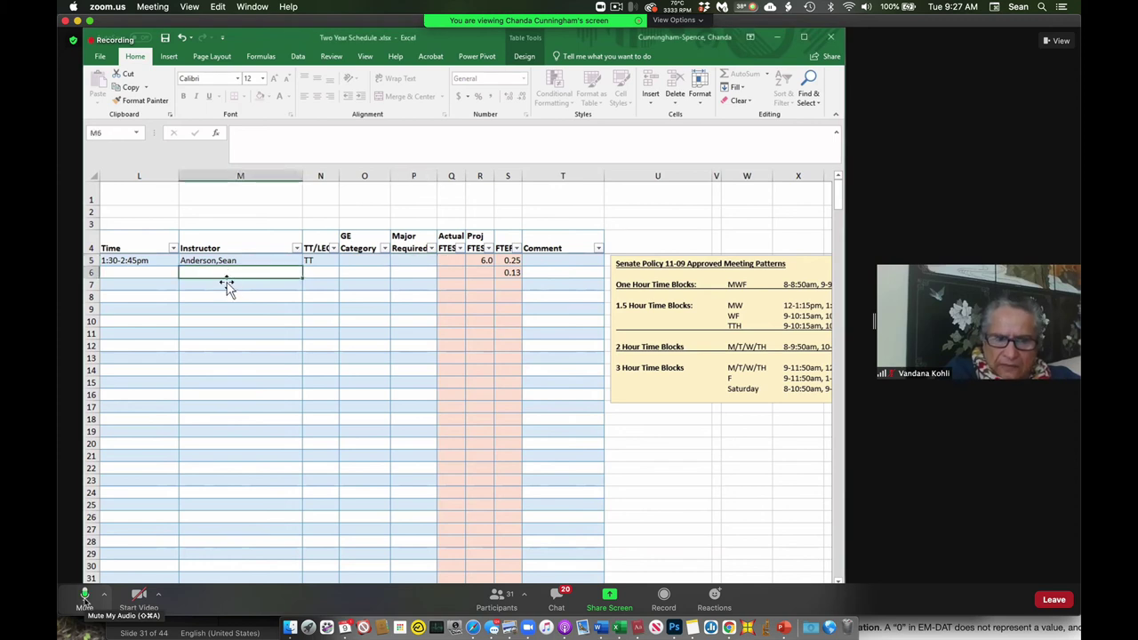
pyautogui.write('Team')
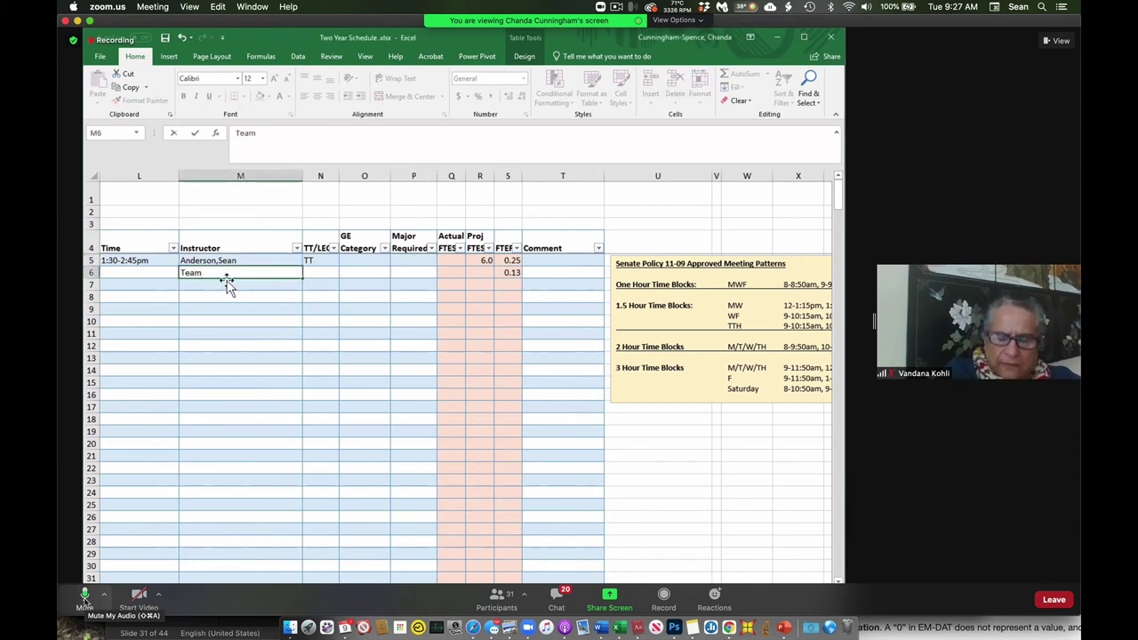
pyautogui.press('Tab')
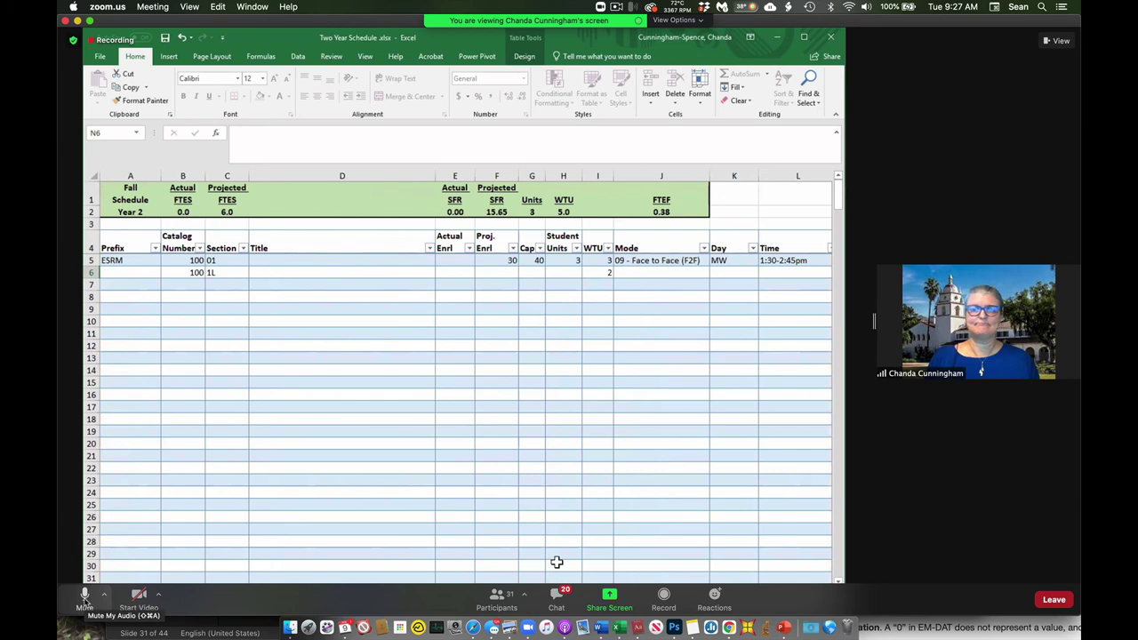
# Mute the Zoom microphone again.
pyautogui.click(85, 595)
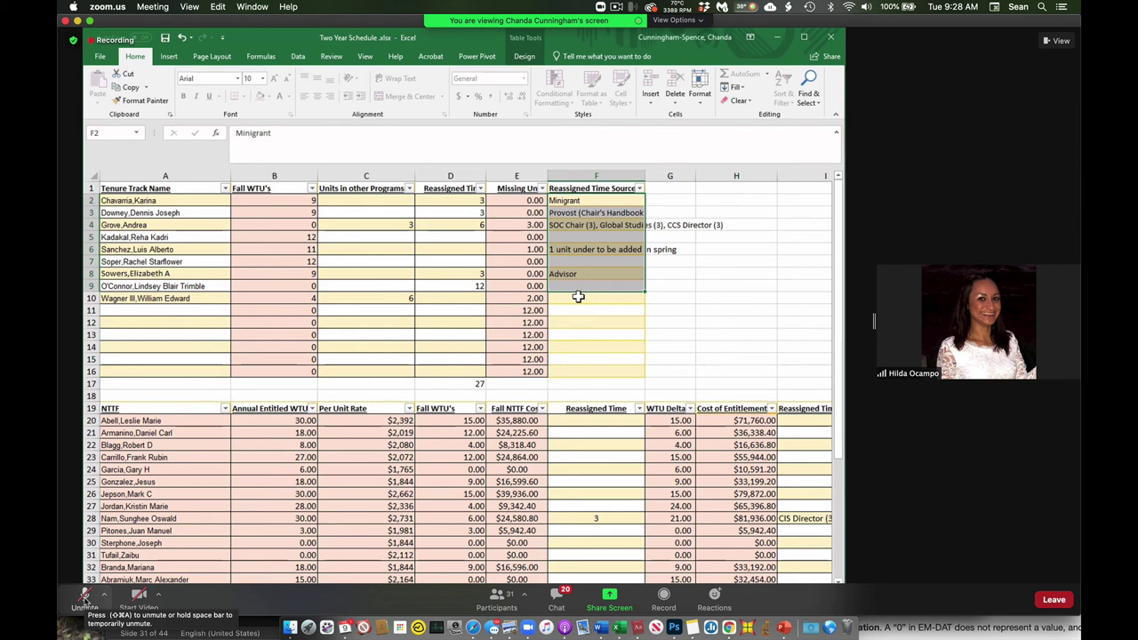
# Select the reassigned time source cells F2 through F10.
pyautogui.click(578, 297)
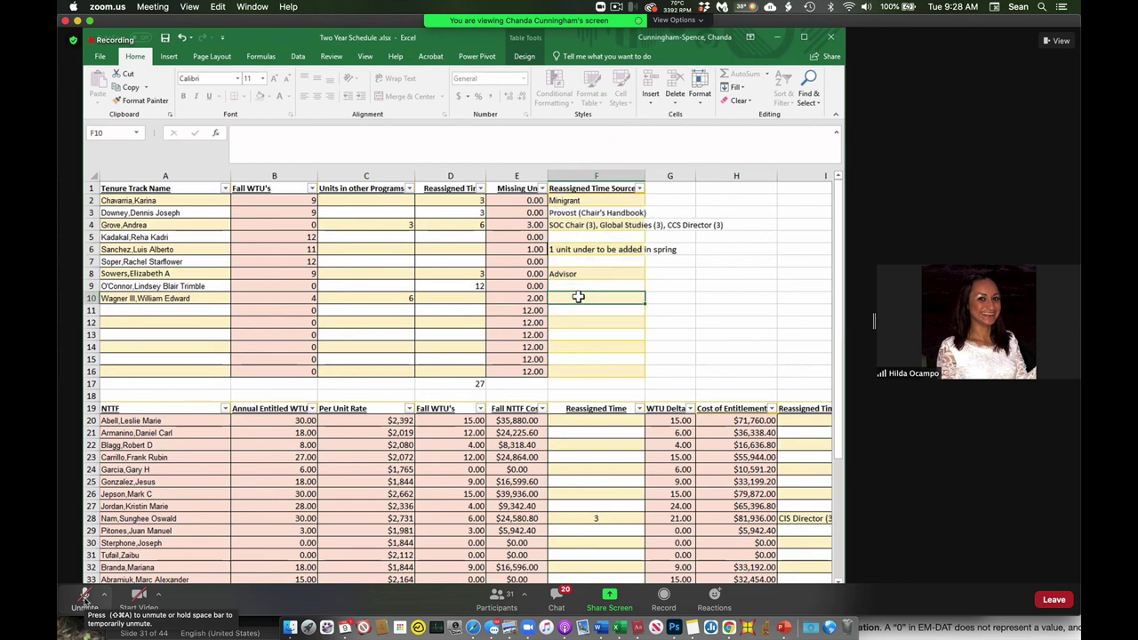
pyautogui.click(588, 201)
pyautogui.moveTo(587, 201); pyautogui.dragTo(582, 296)
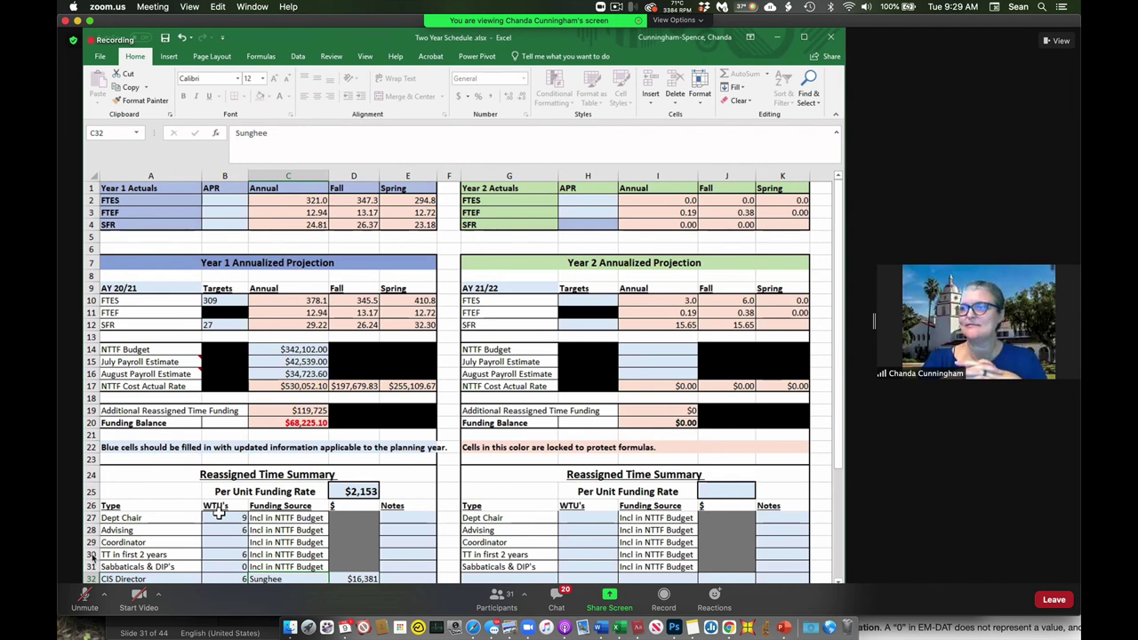
pyautogui.click(85, 595)
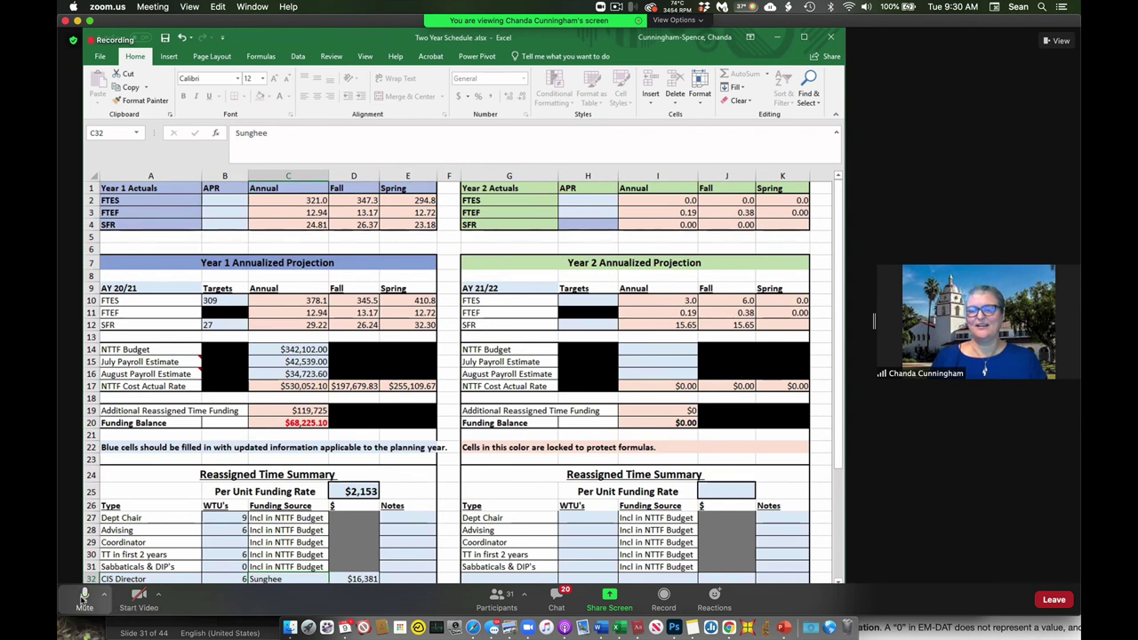
pyautogui.click(83, 599)
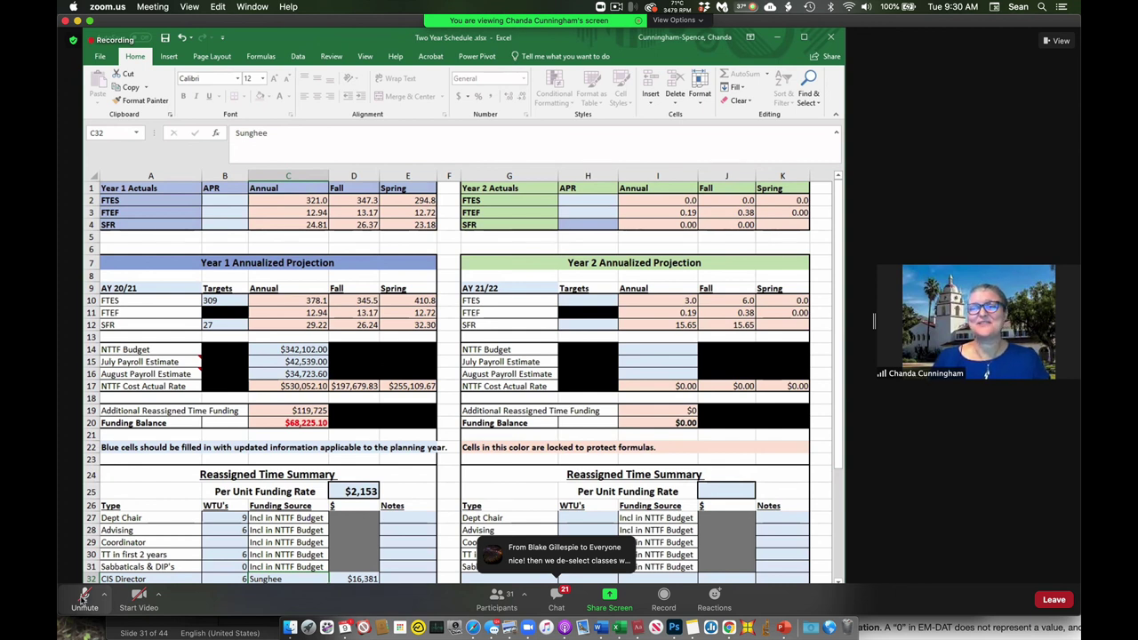
pyautogui.click(616, 7)
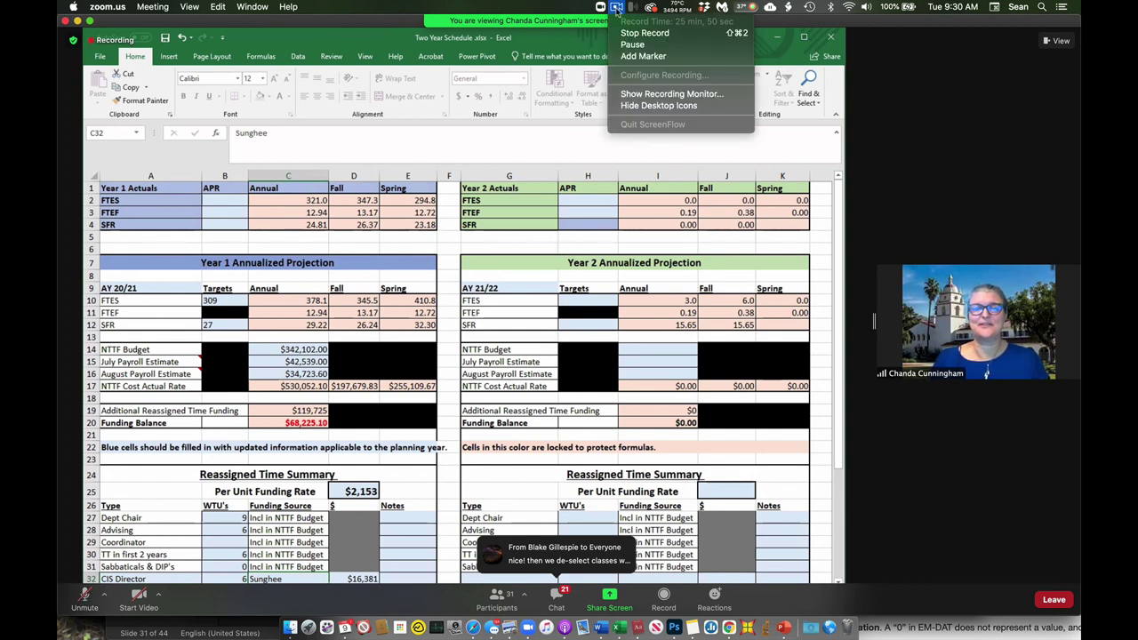